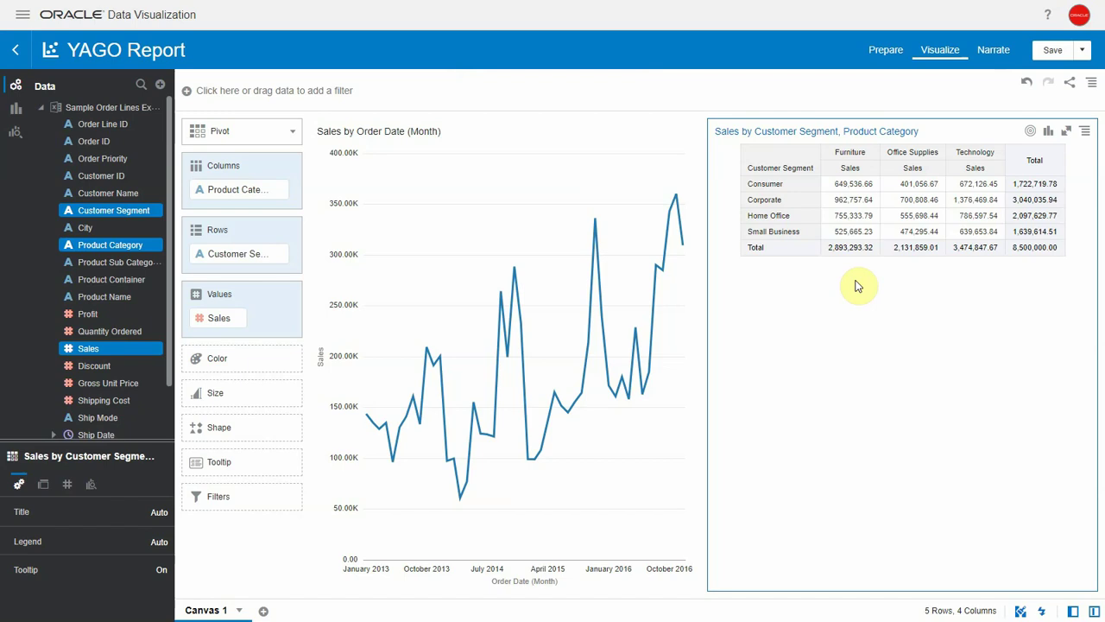
Find Sample Order Lines Example in the data sets list by searching 'order', and duplicate it
click(22, 16)
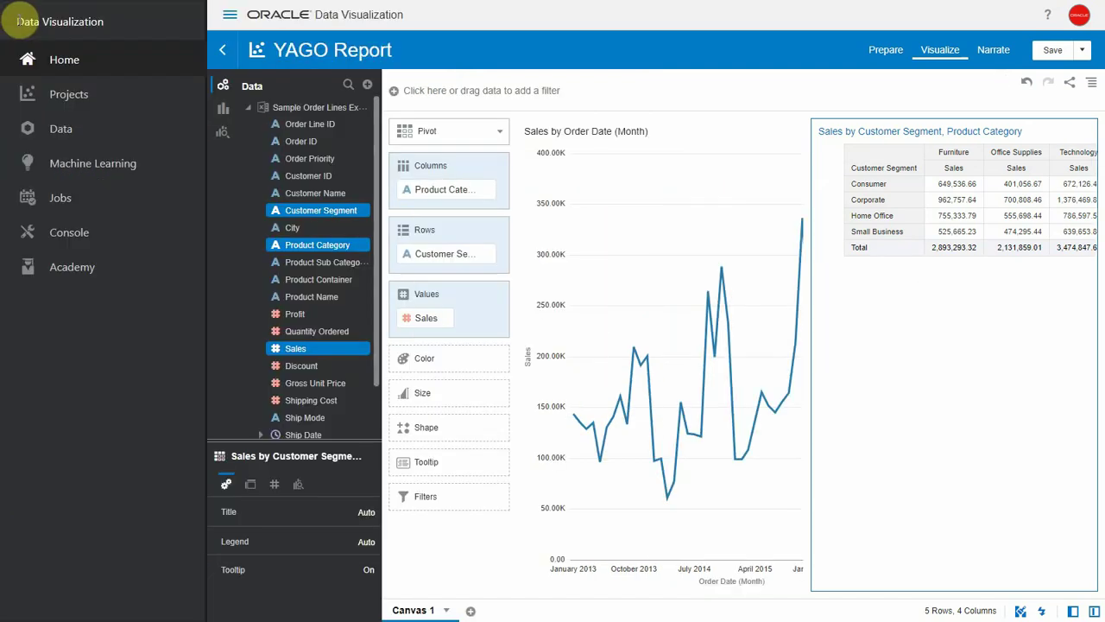
click(62, 129)
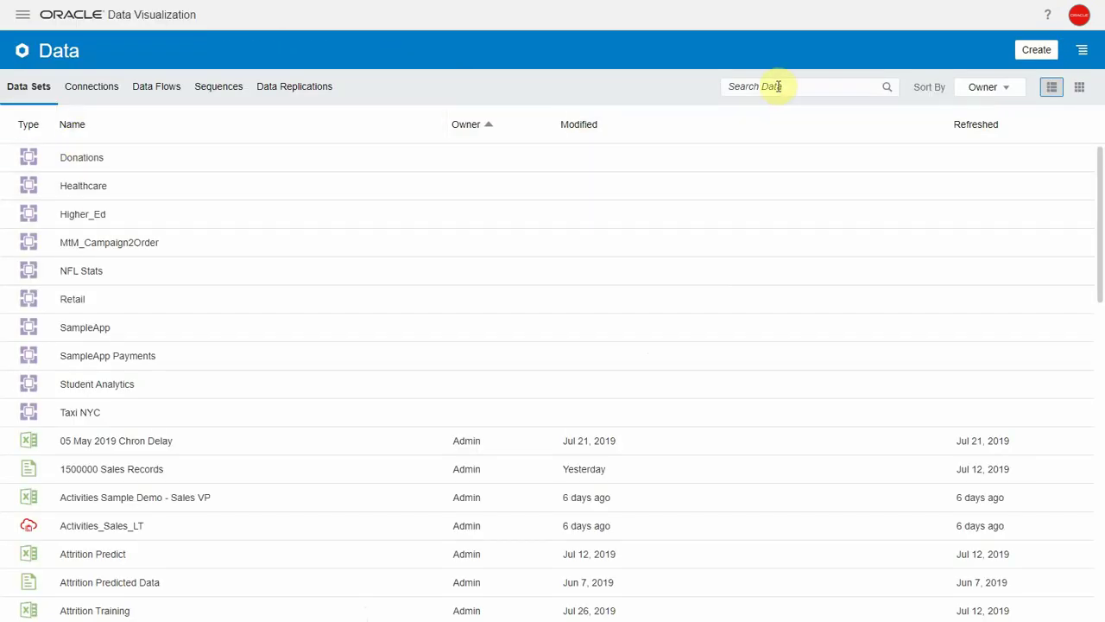
text(order)
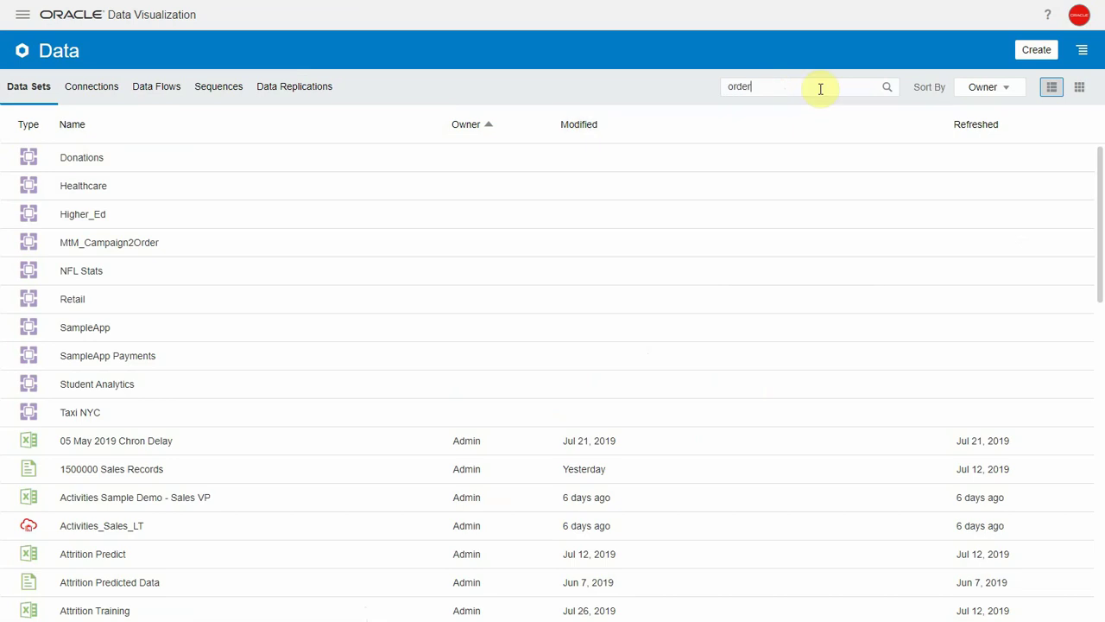
key(Return)
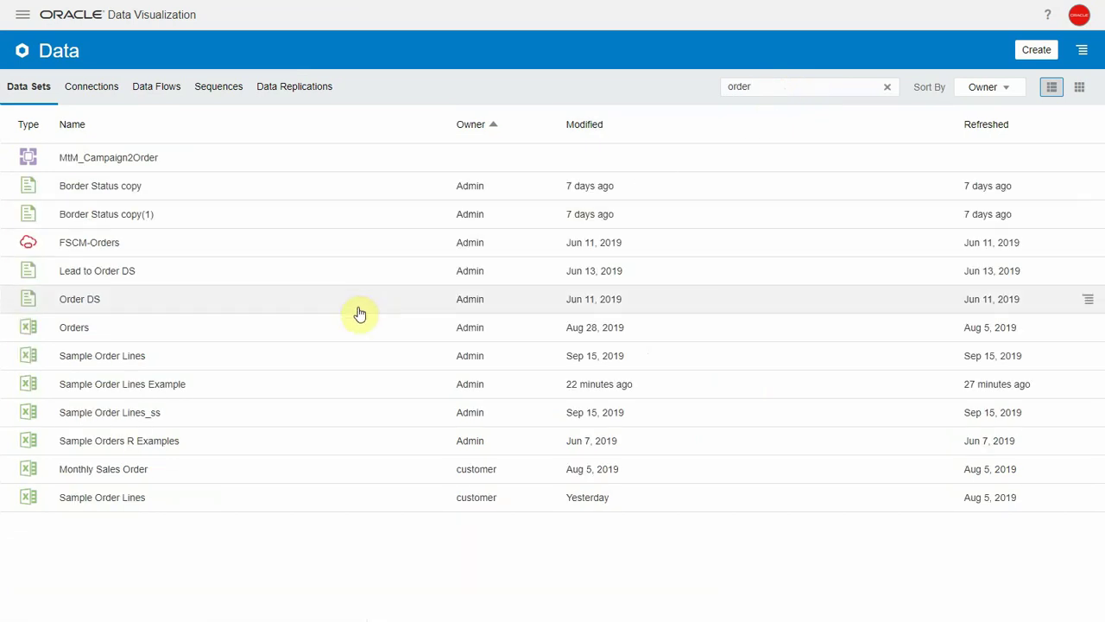
right_click(156, 386)
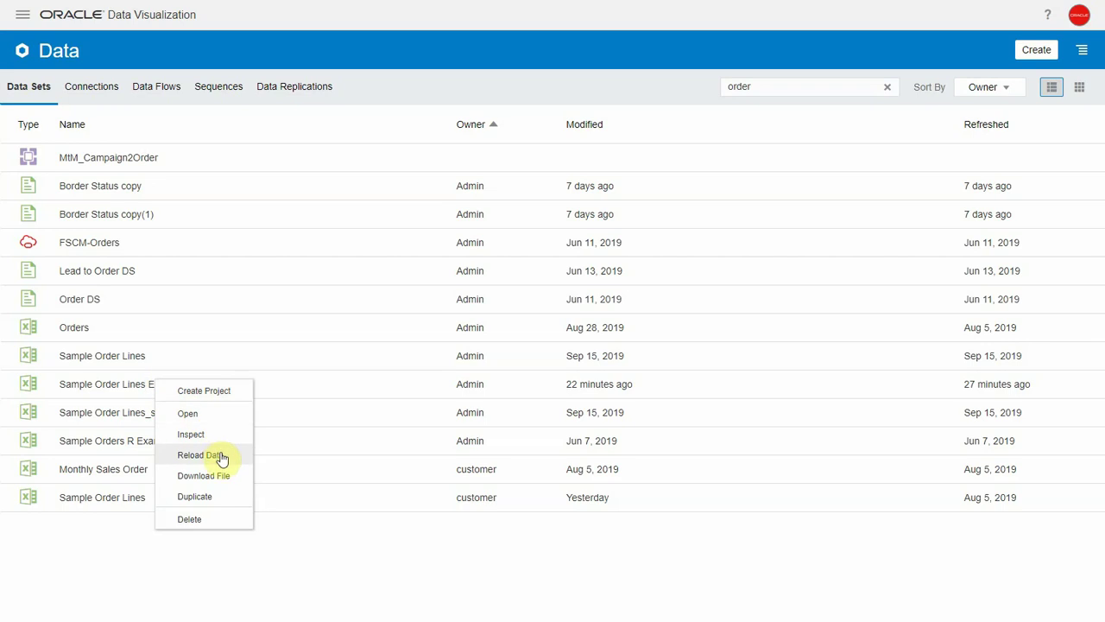
click(221, 499)
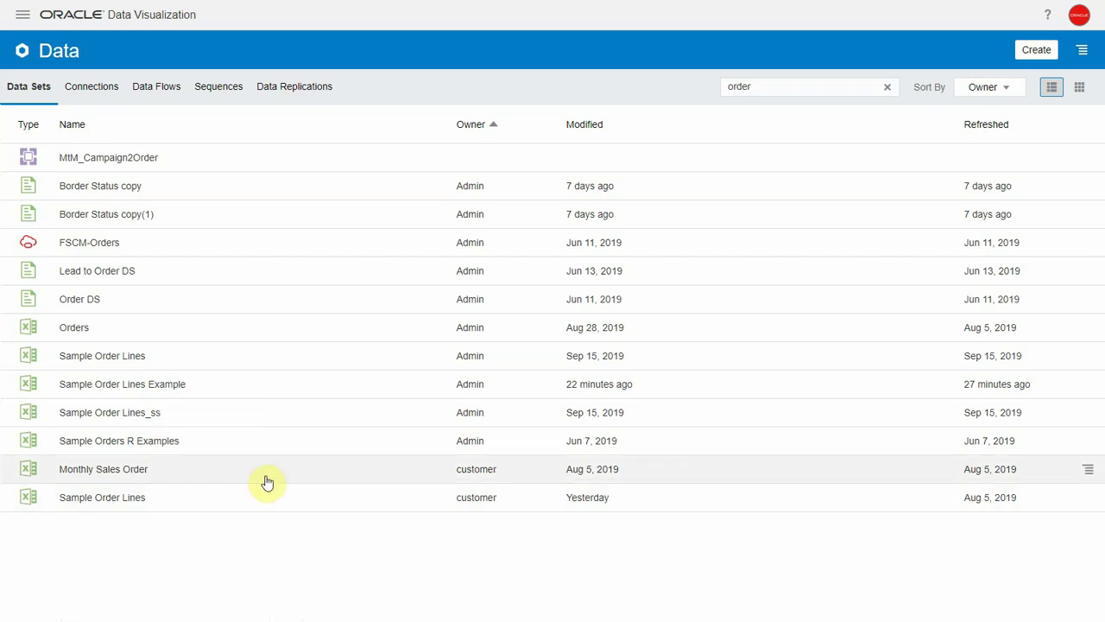
Rename the copied data set to Sample Order Lines YAGO and save it
right_click(214, 419)
click(248, 472)
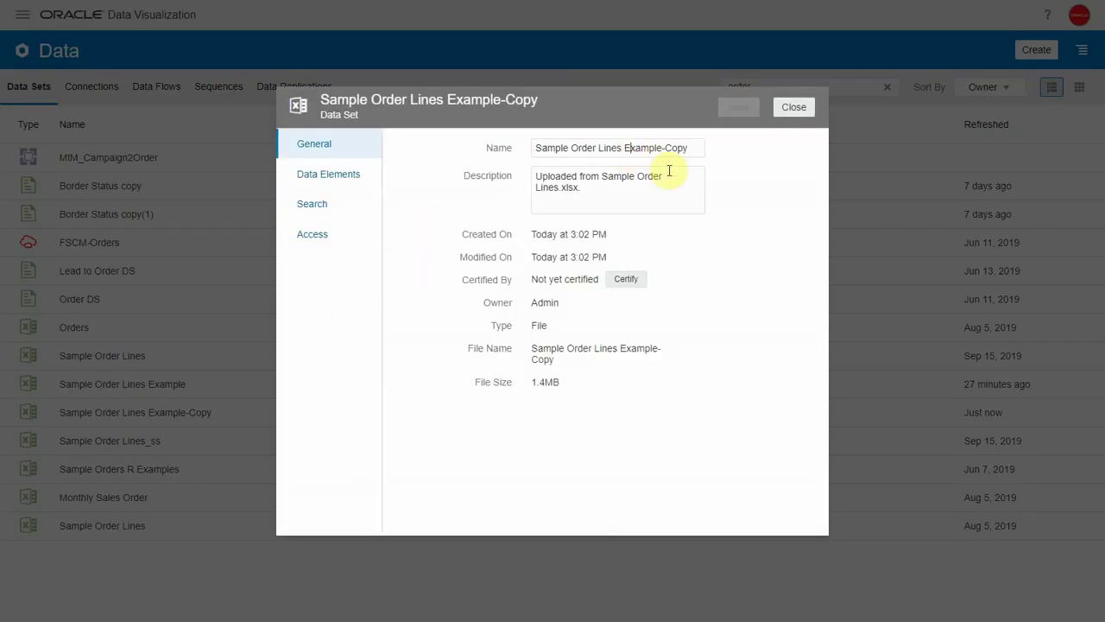
key(shift+End)
text(YAGO)
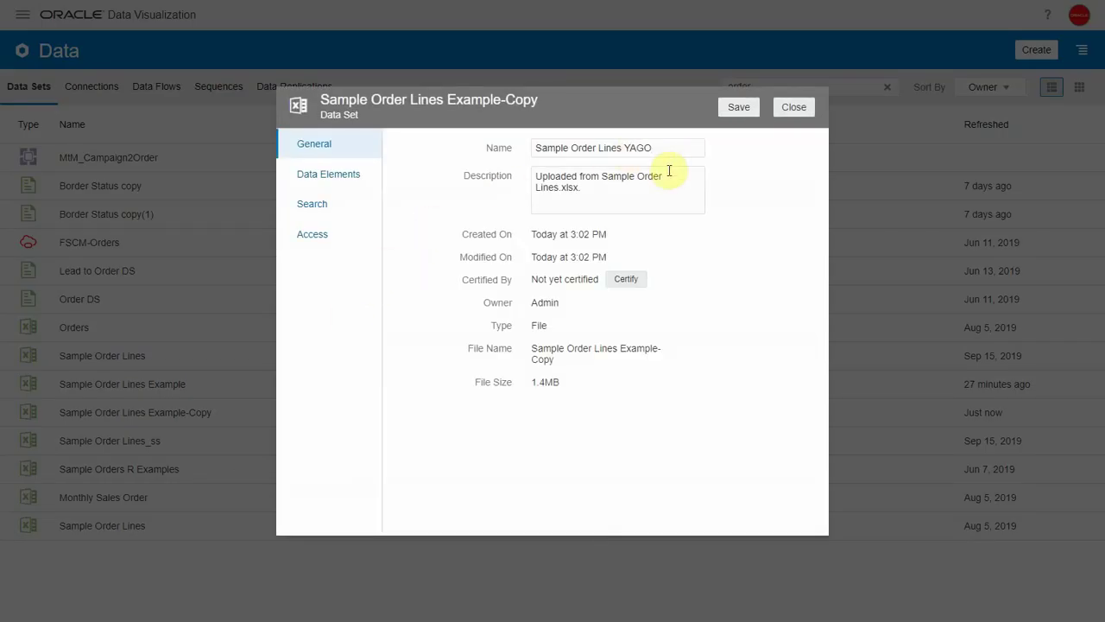
click(741, 108)
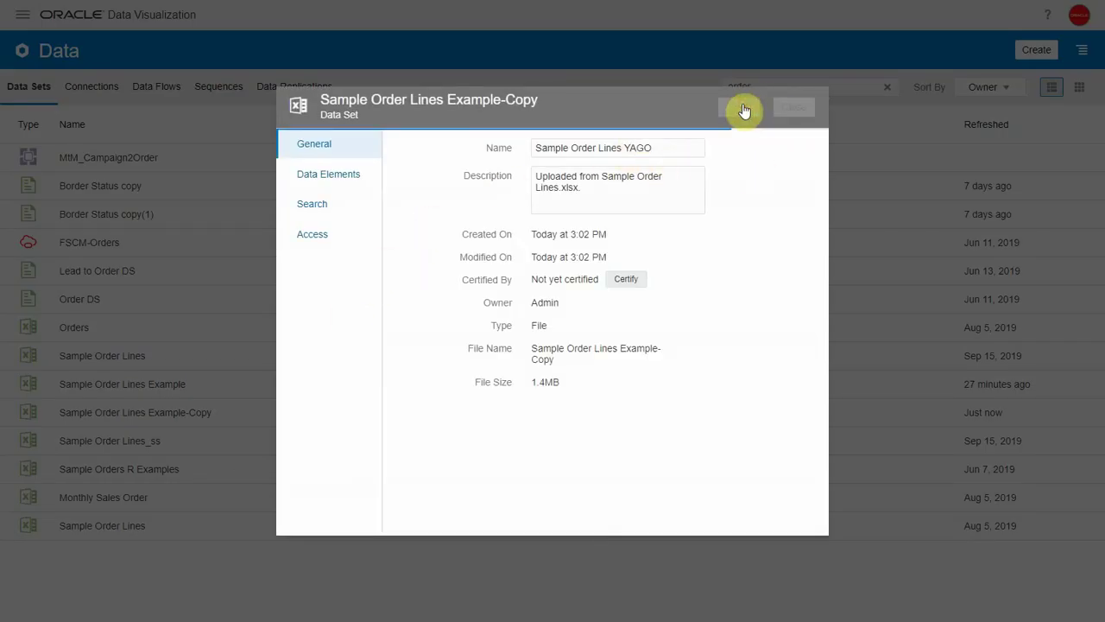
click(794, 107)
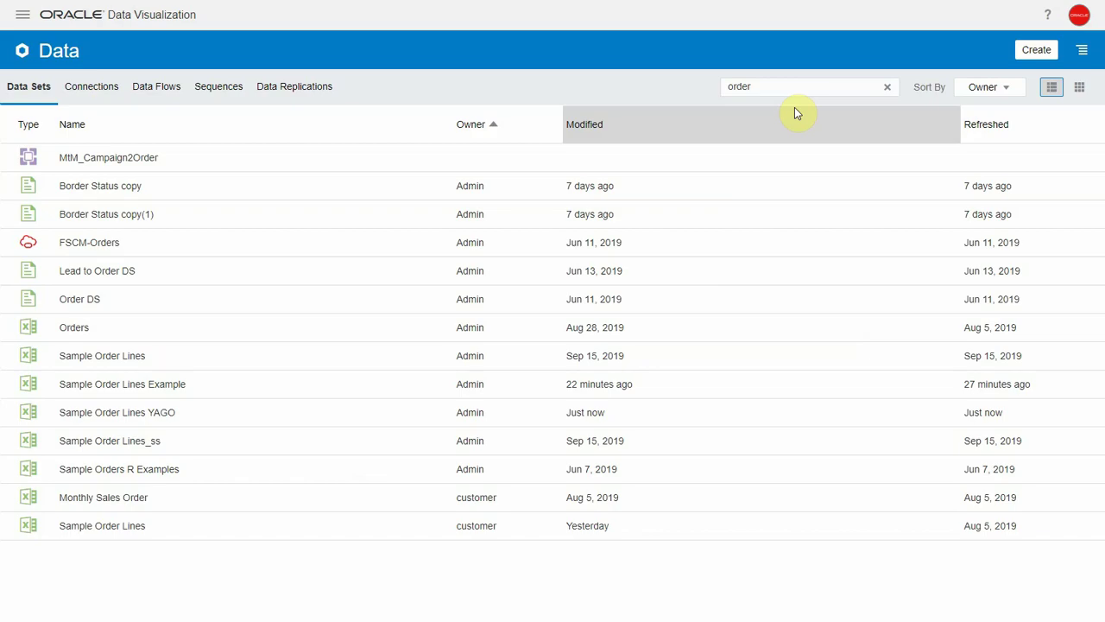
Open the YAGO Report project in Prepare and scroll to the Ship Date and Order Date columns
click(23, 15)
click(57, 95)
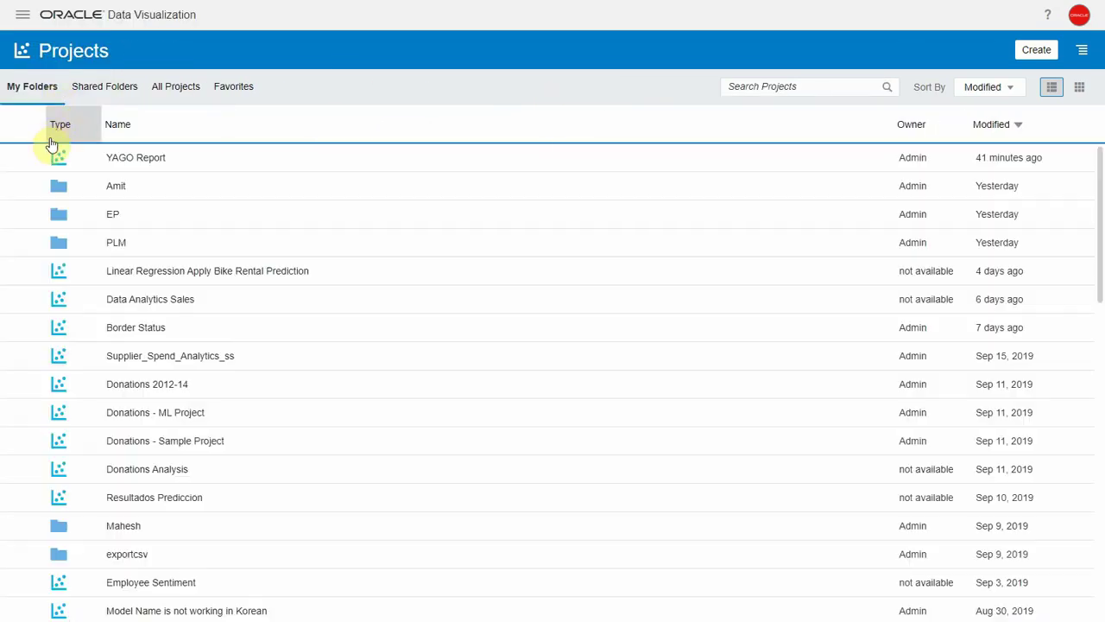
click(76, 154)
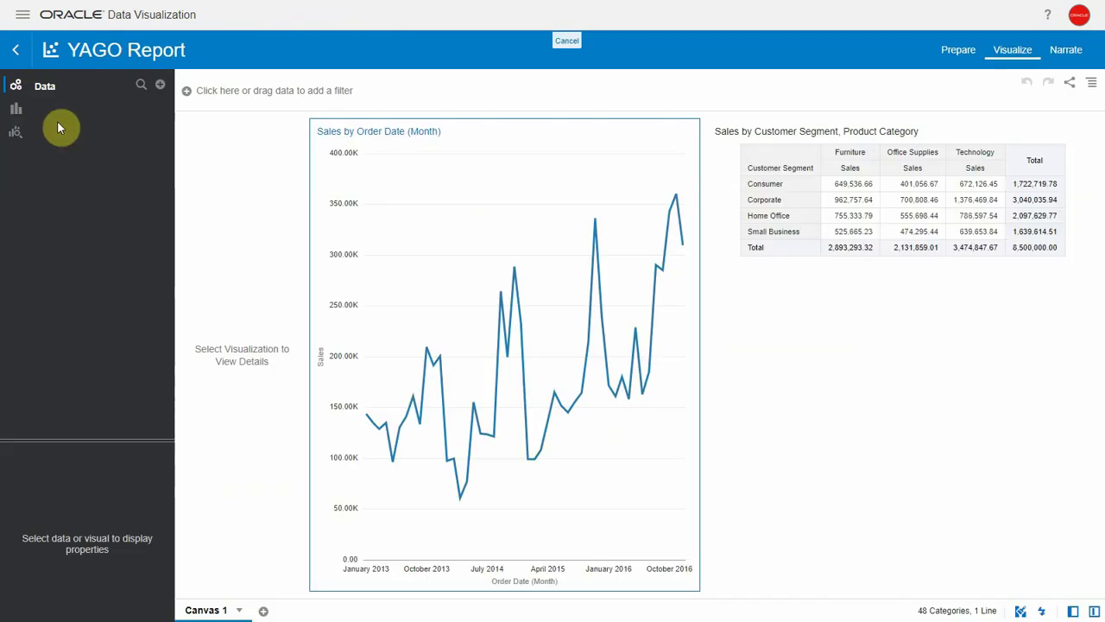
click(886, 52)
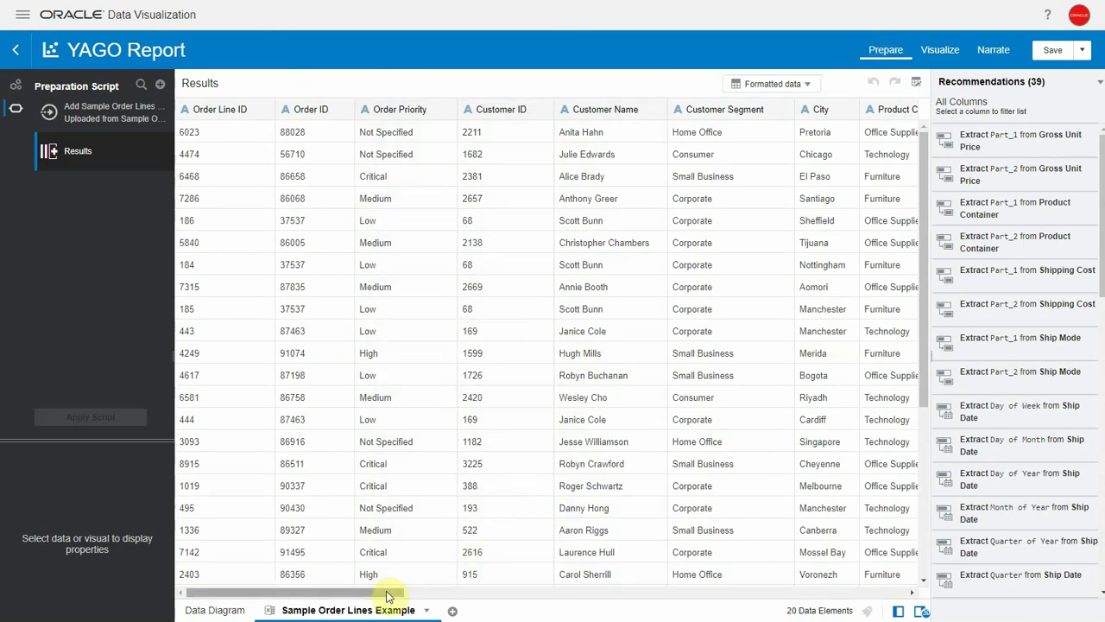
drag(390, 593, 893, 587)
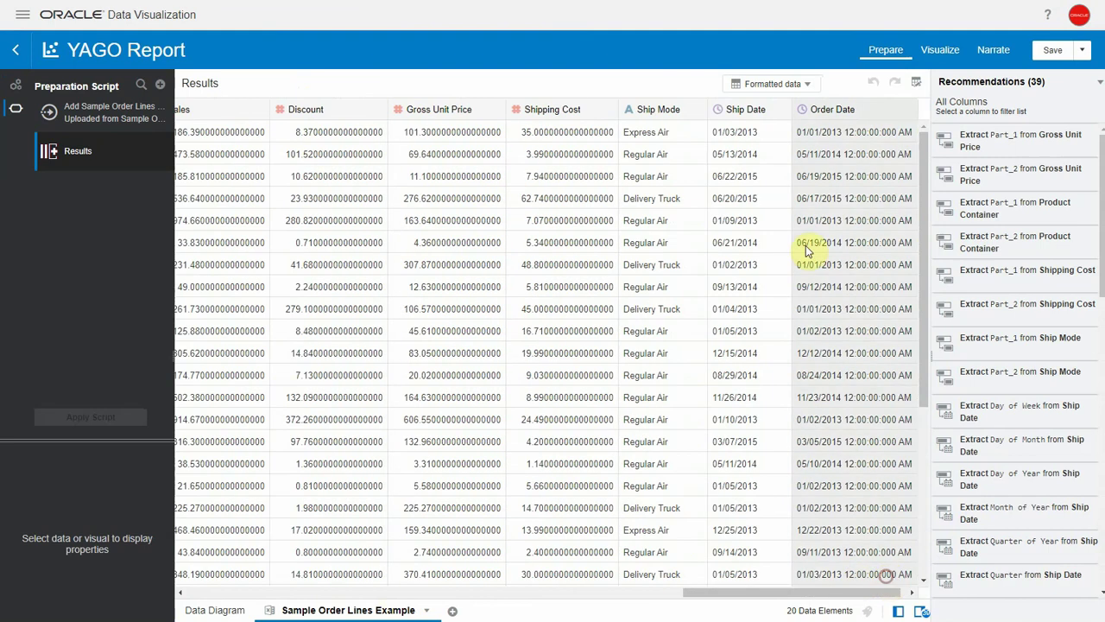
Create a Mth Join column from Ship Date as year(Ship Date)*100 + MONTH(Ship Date) and apply the script
click(779, 115)
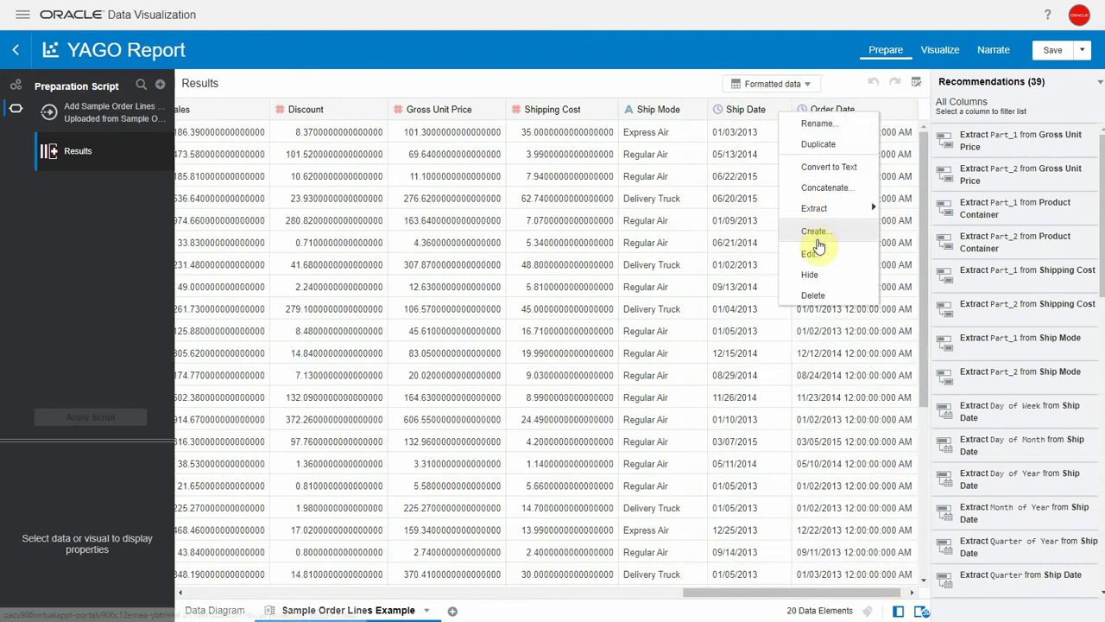
click(814, 234)
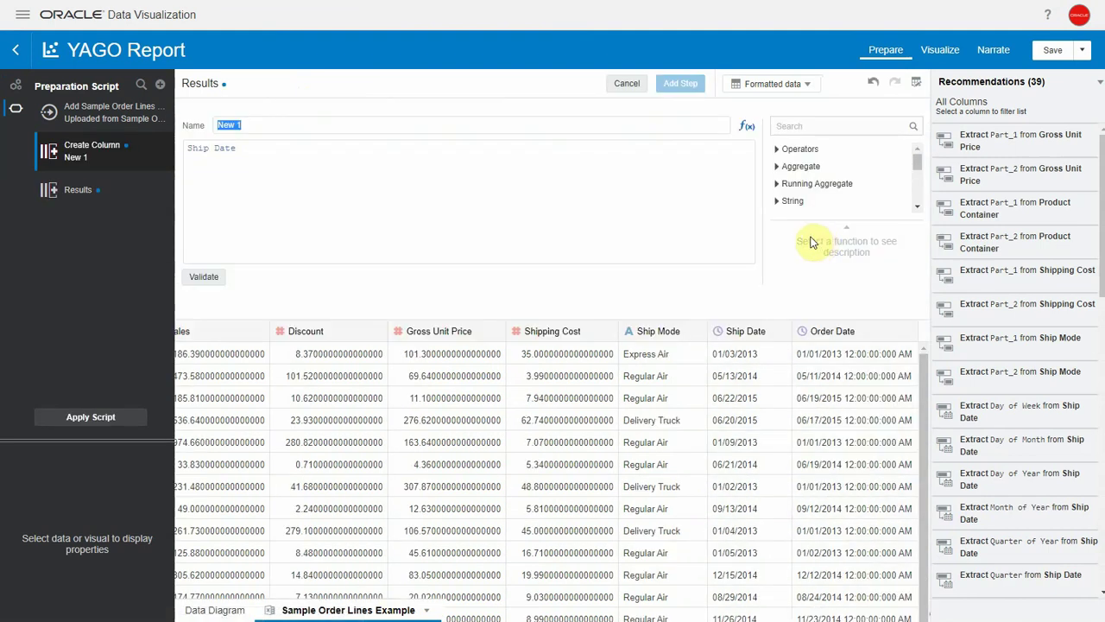
text(Mth)
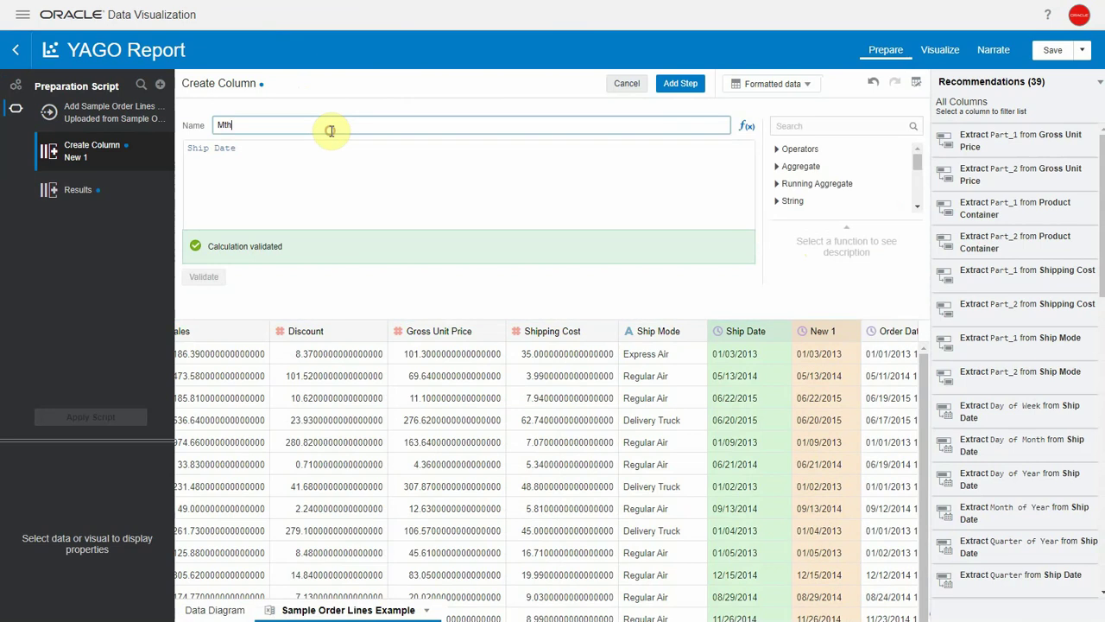
text( Join)
click(187, 148)
text(ye)
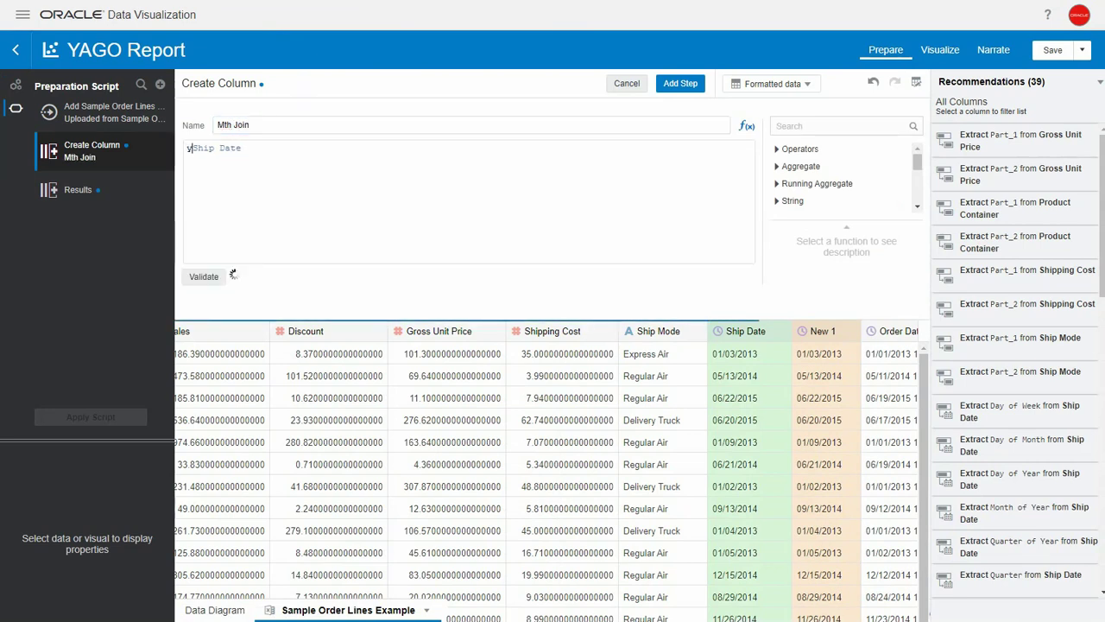
text(ar()
key(End)
text()*)
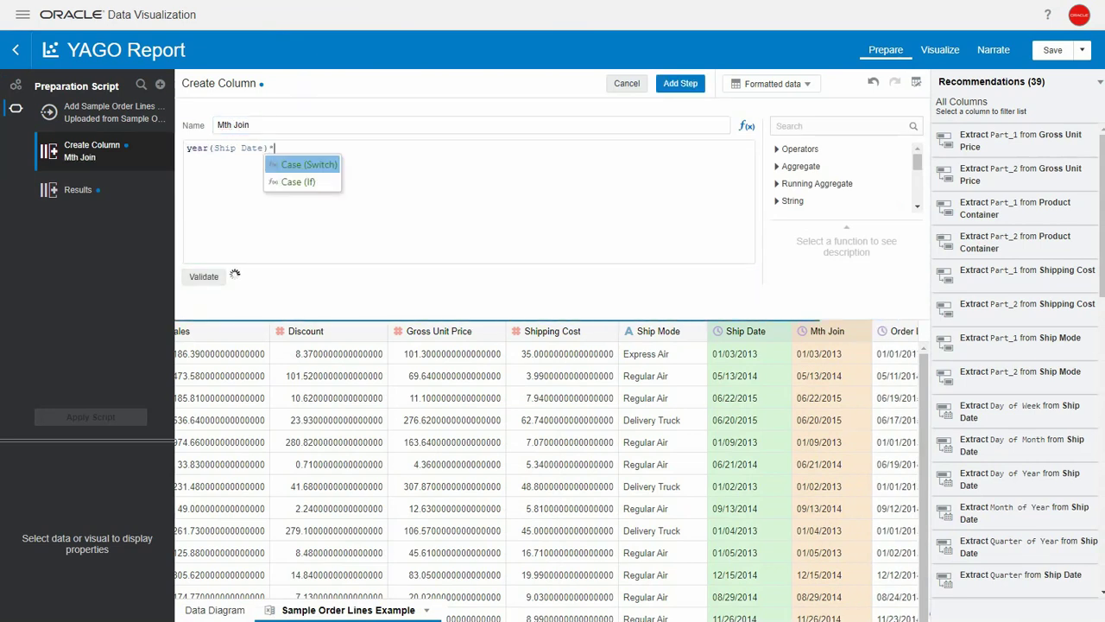
text(100 + month)
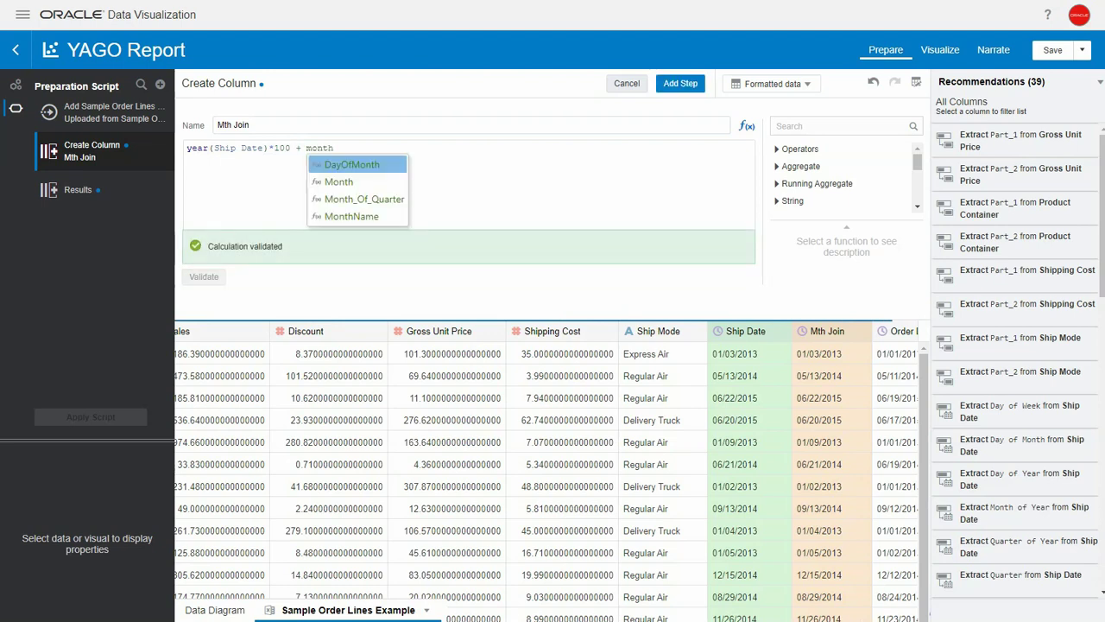
key(Down)
key(Return)
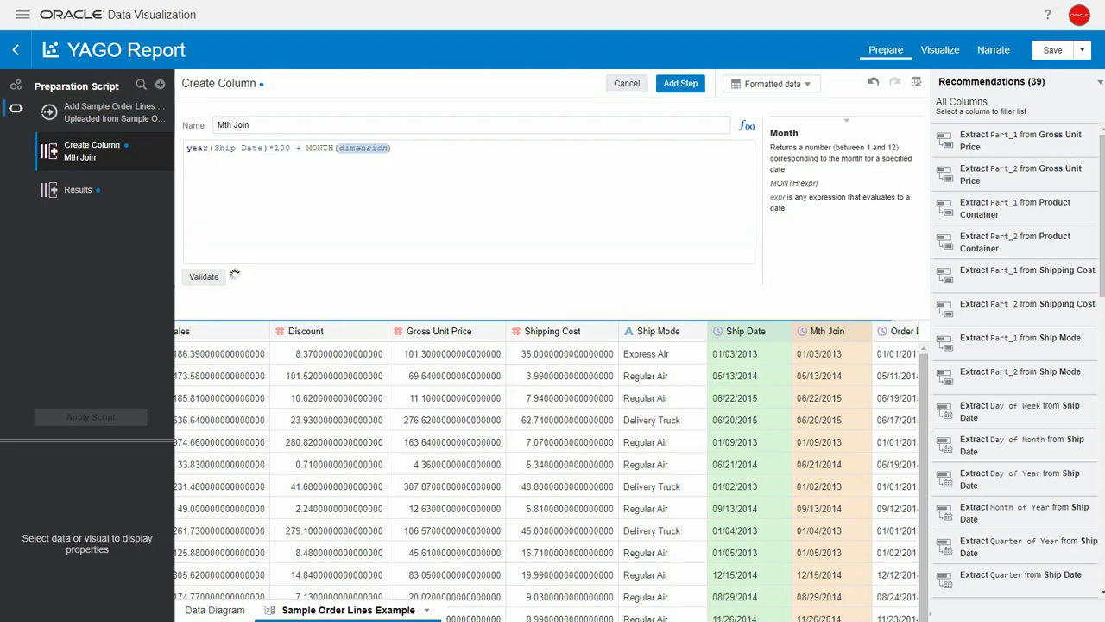
text(ship)
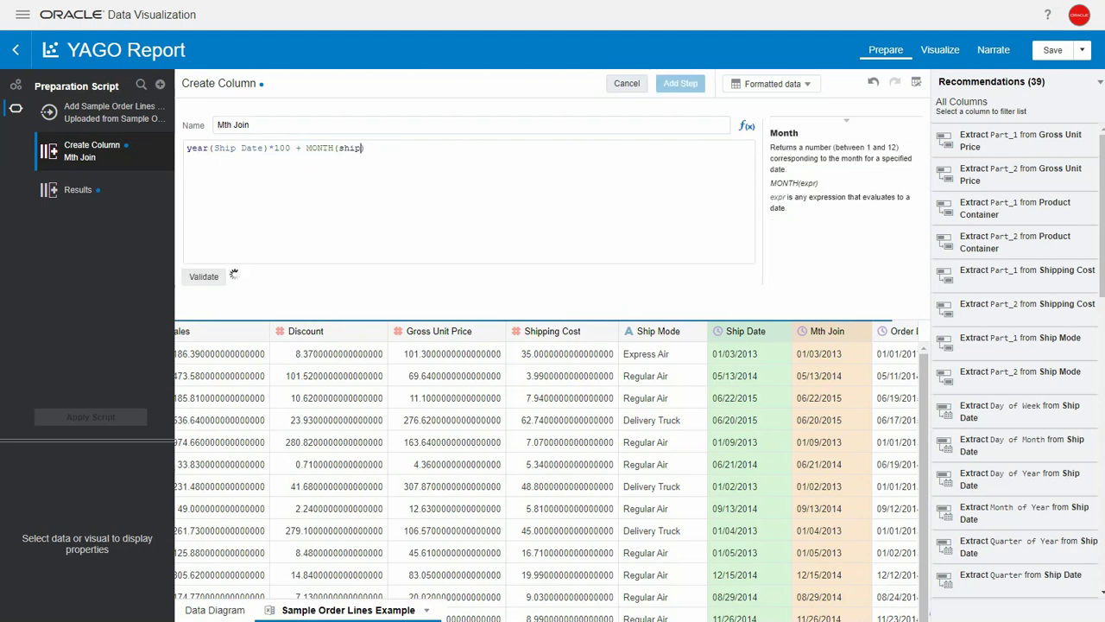
key(Return)
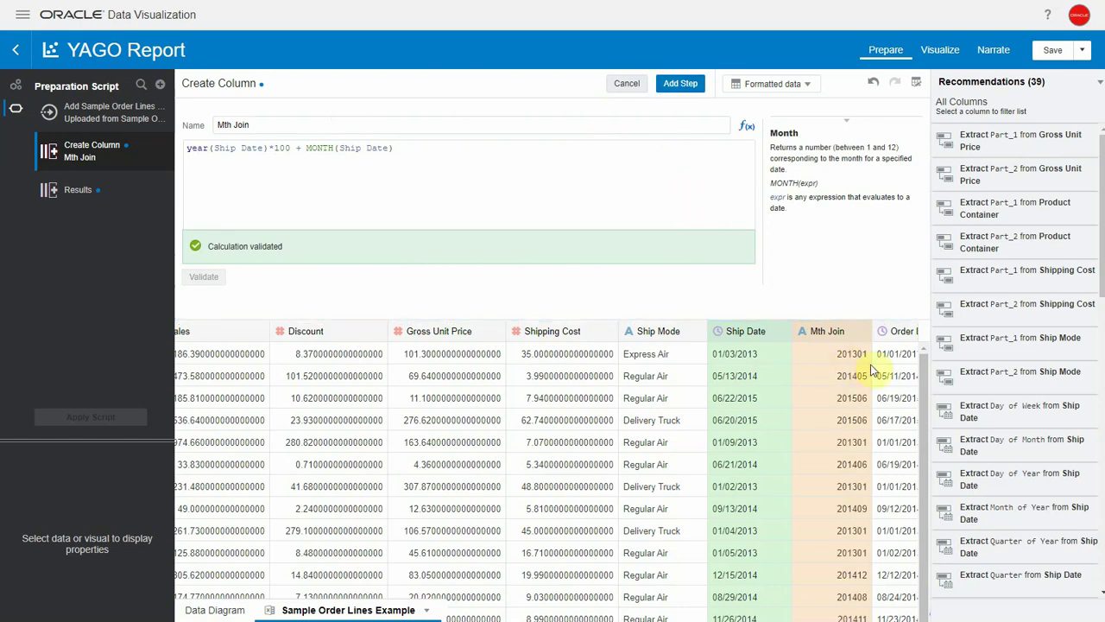
click(661, 84)
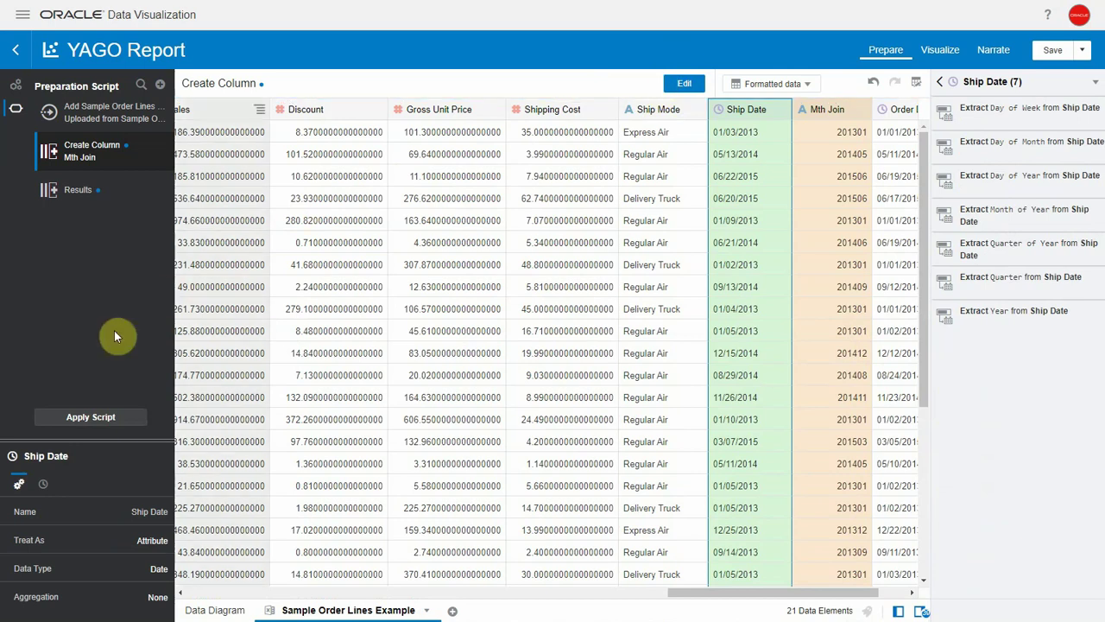
click(64, 423)
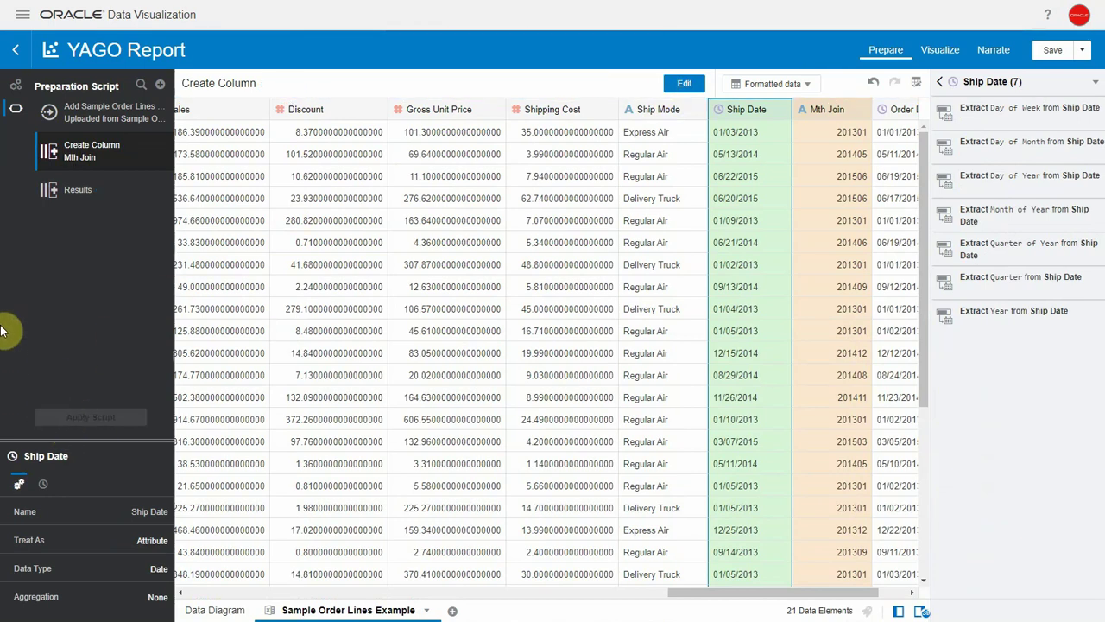
Search 'ya' and add the Sample Order Lines YAGO data set to the project
click(15, 86)
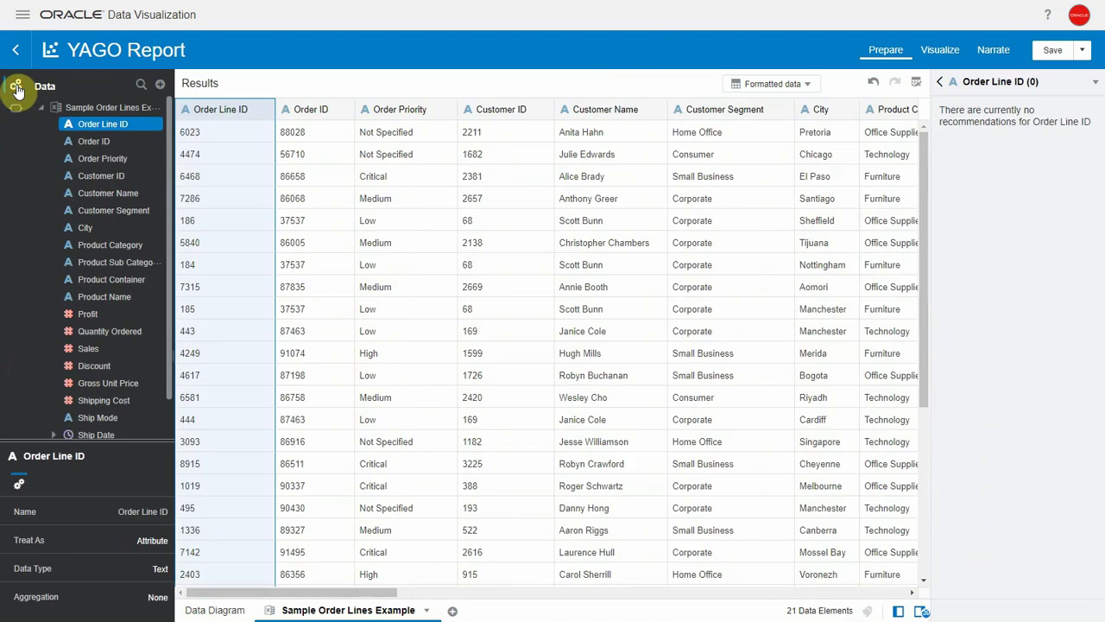
click(160, 85)
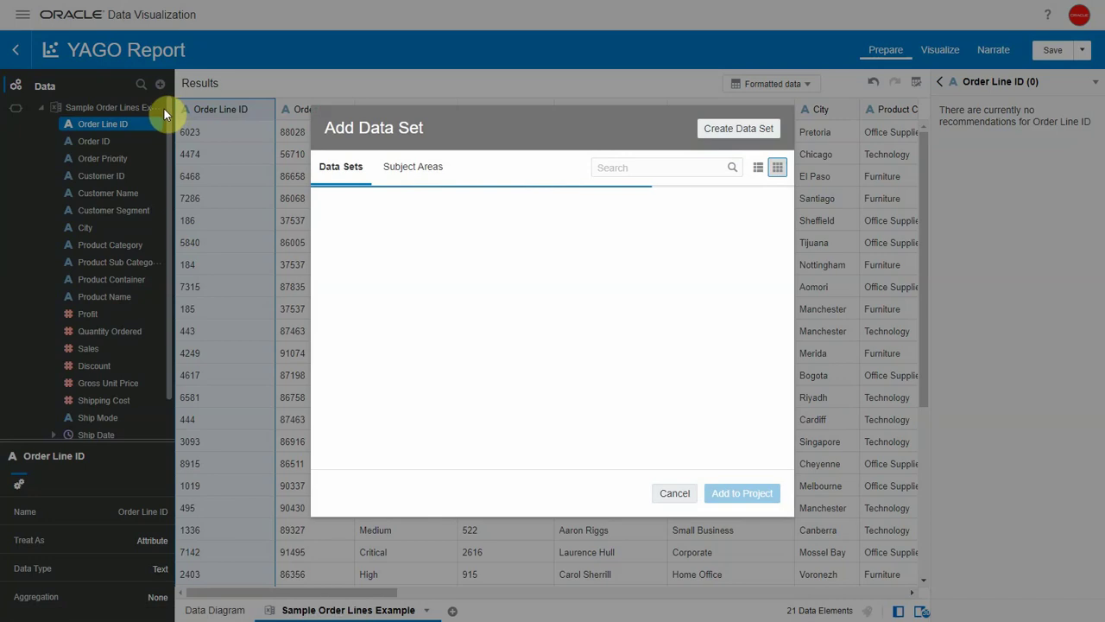
click(615, 166)
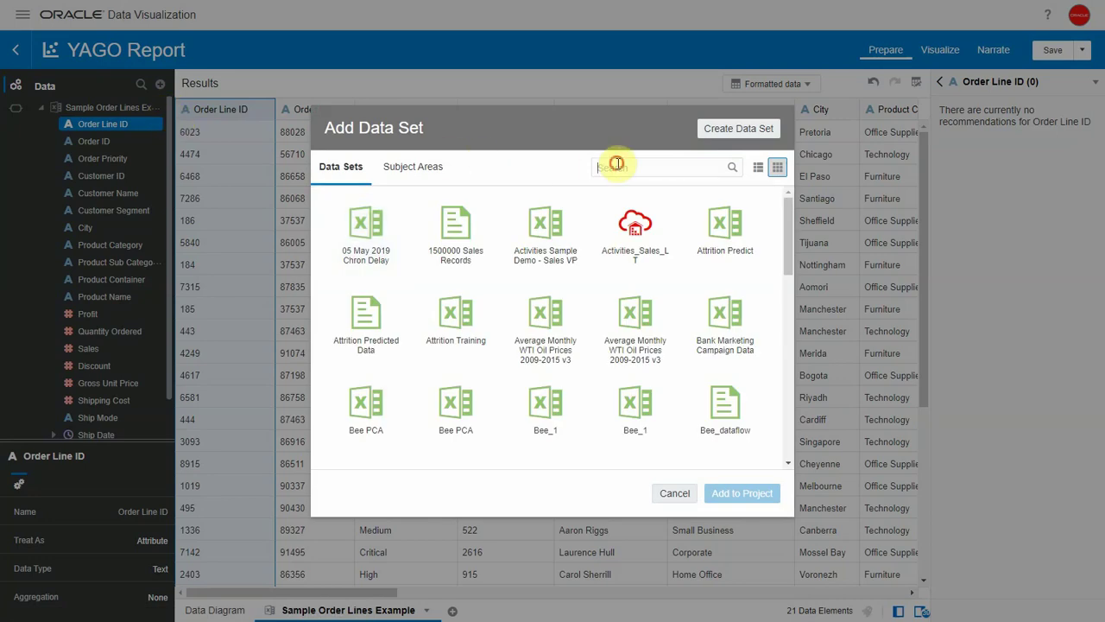
text(ya)
click(453, 241)
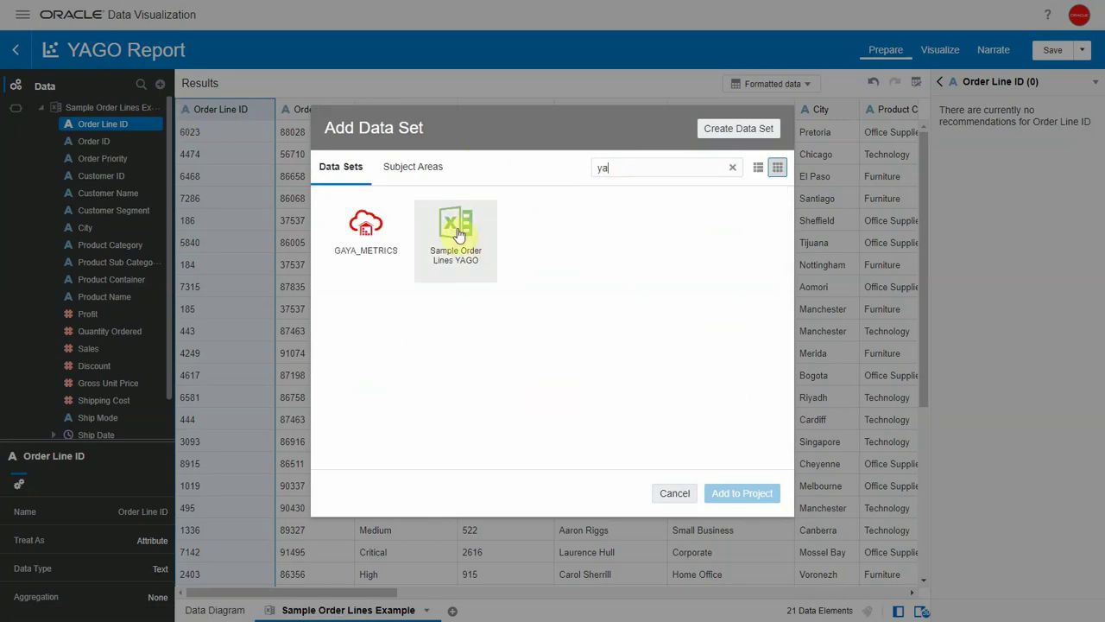
click(748, 499)
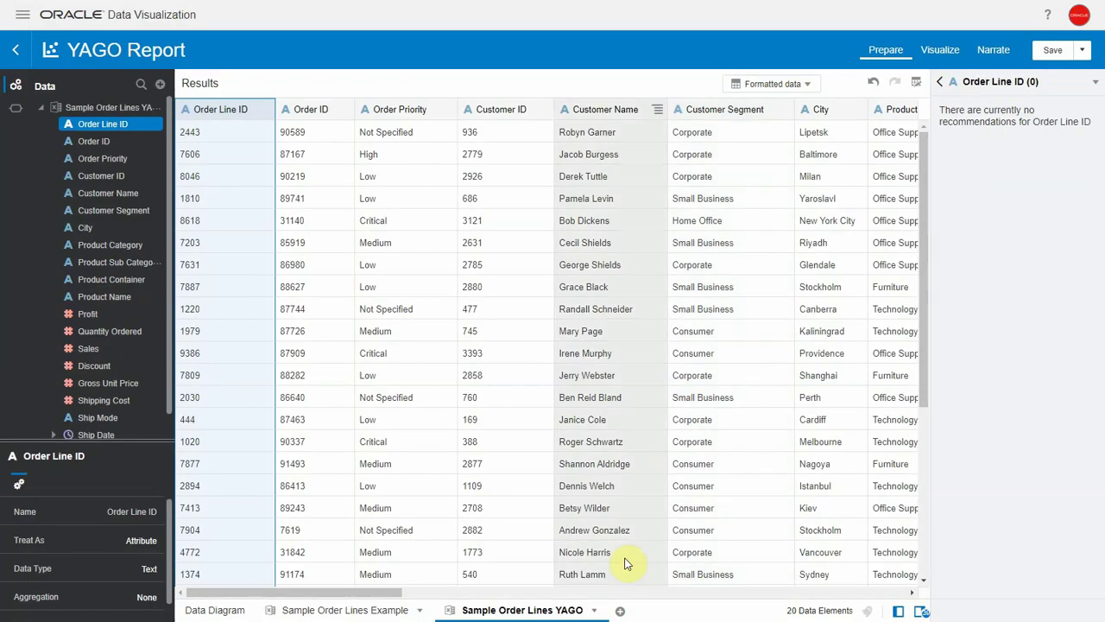
drag(388, 595, 898, 585)
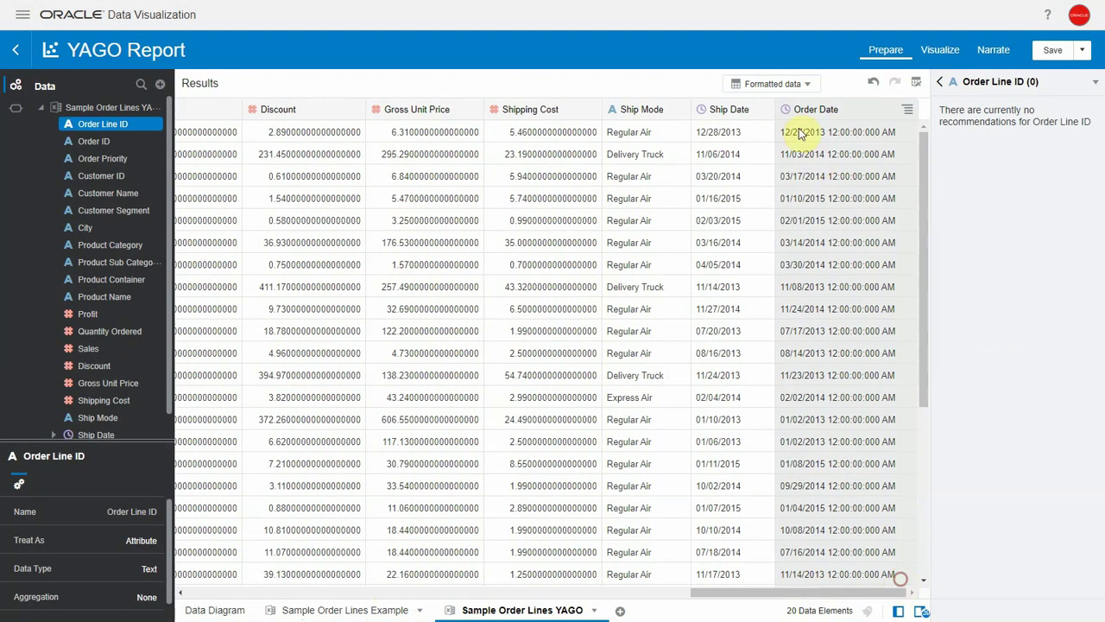
Define a Mth Join Yago column from Ship Date as (year(Ship Date)+1)*100+MONTH(Ship Date)
click(765, 110)
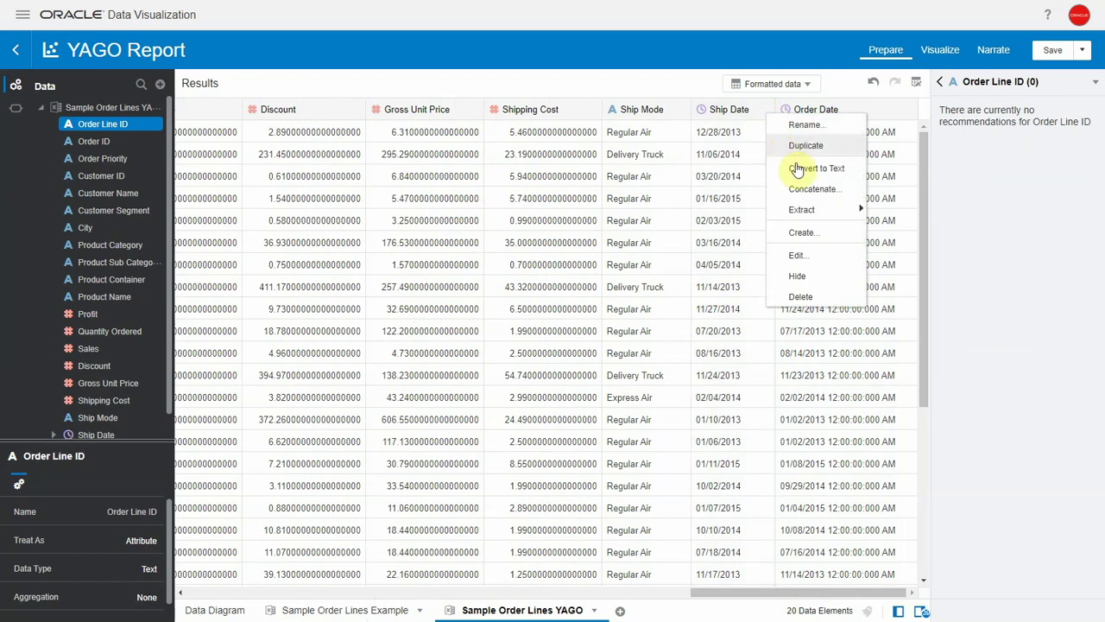
click(827, 233)
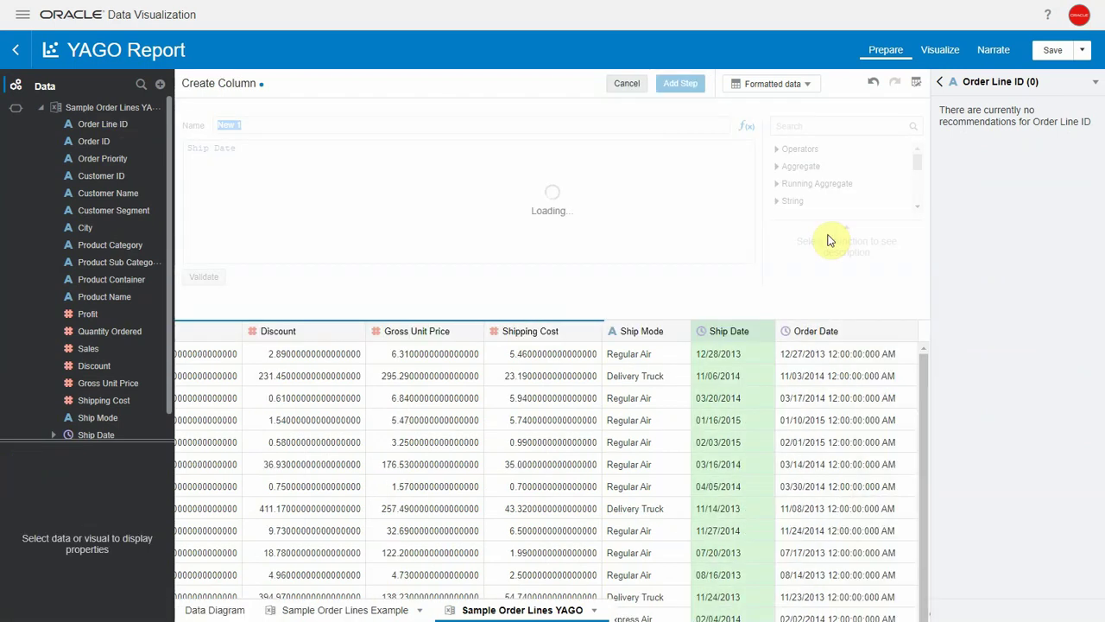
text(Mth Join Yago)
key(Tab)
text(year()
key(End)
text()+1))
key(Home)
text(()
key(End)
text(*100+)
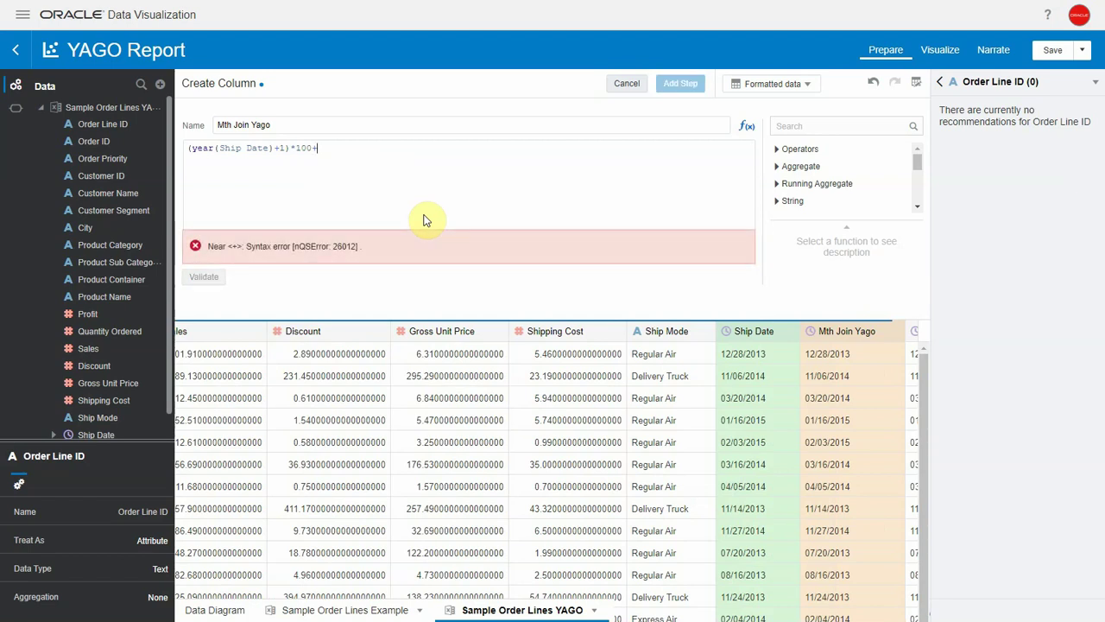
text(month)
key(Down)
key(Return)
text(ship)
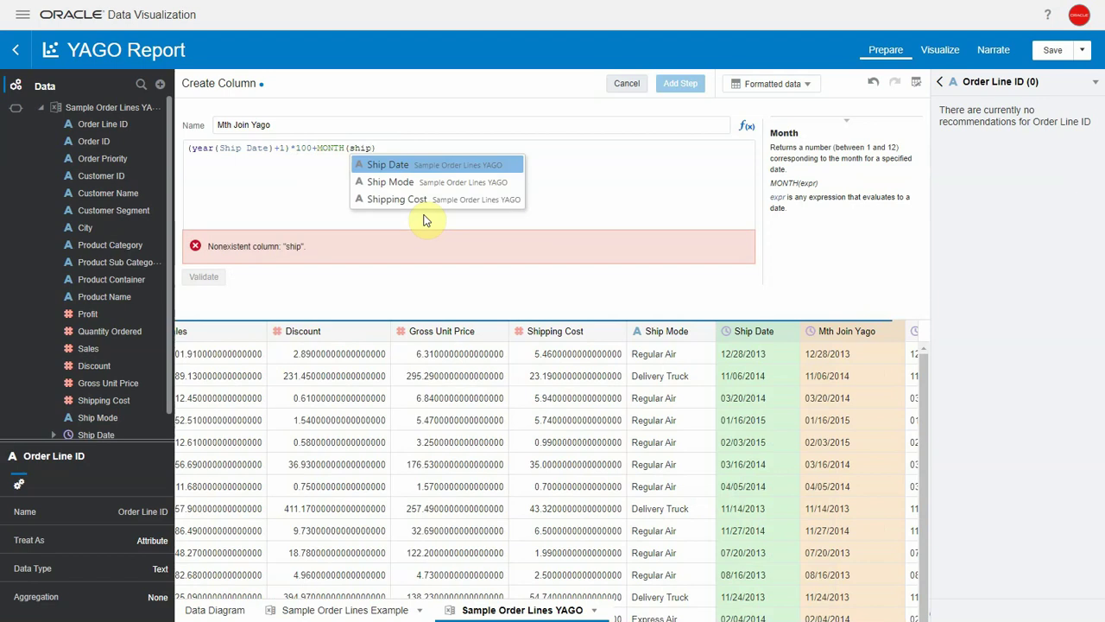
key(Return)
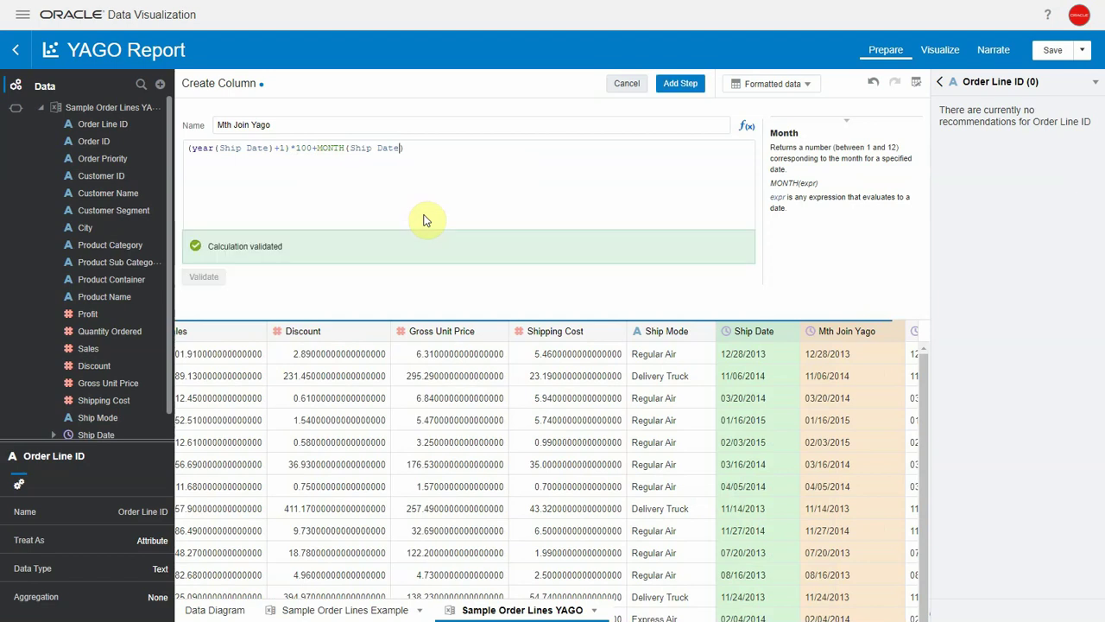
Add the Mth Join Yago column as a step and apply the preparation script
click(678, 84)
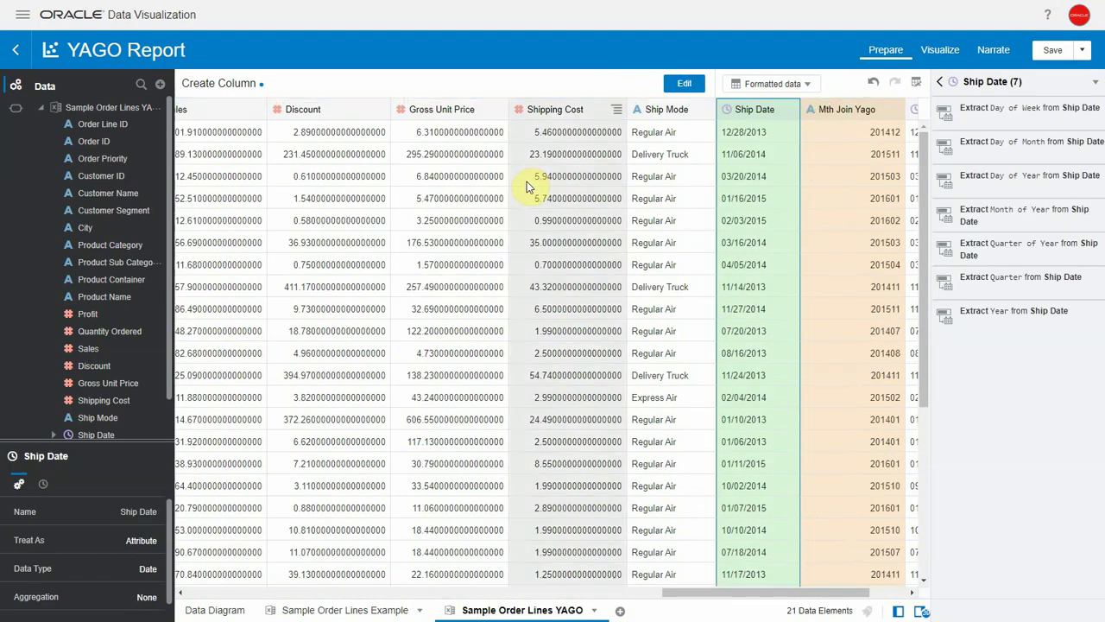
click(12, 112)
click(101, 417)
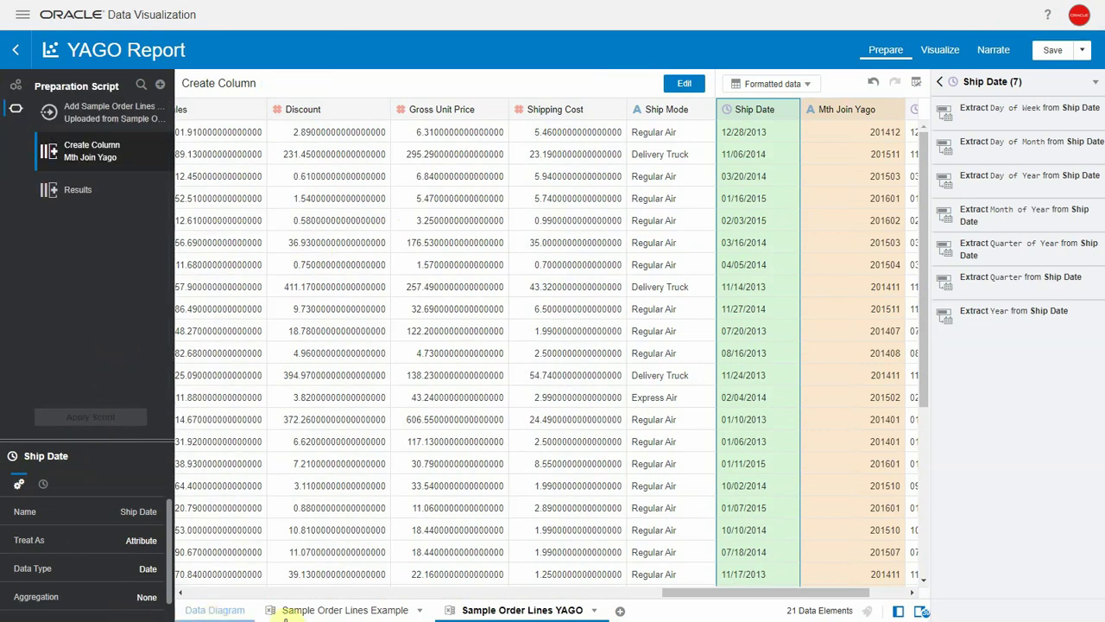
click(211, 610)
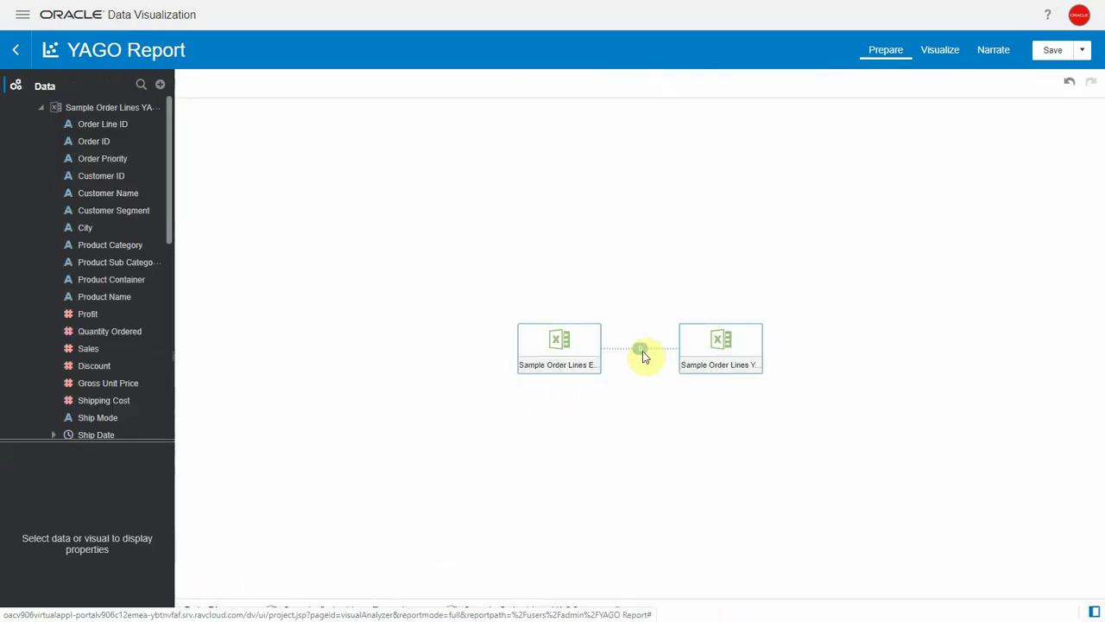
Match the YAGO data set's Mth Join Yago to Mth Join in the data set link
click(640, 350)
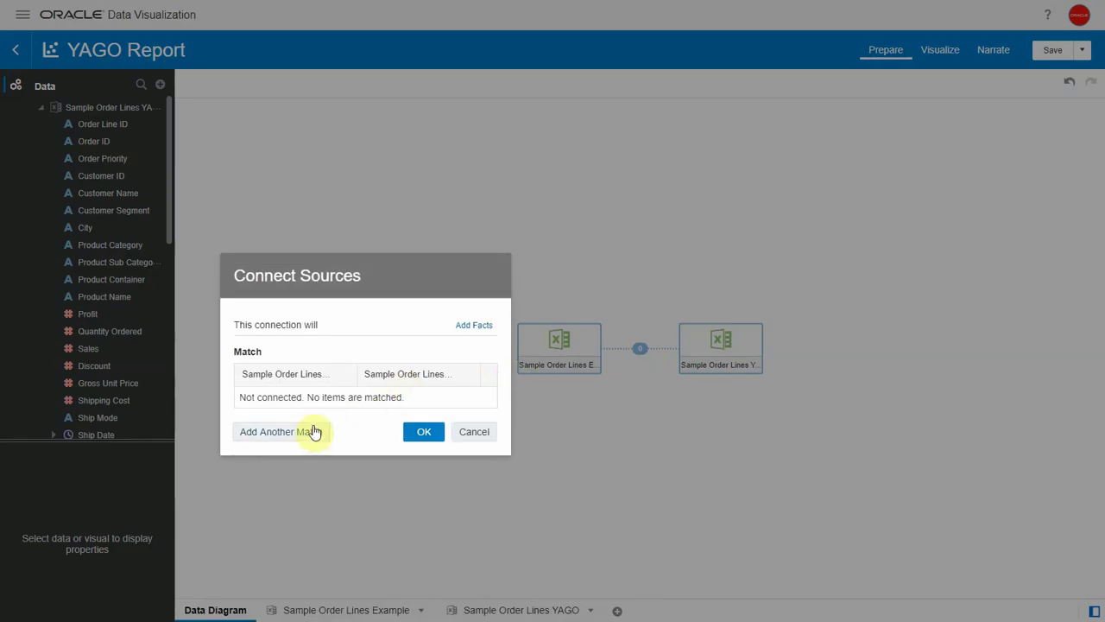
click(310, 432)
click(339, 406)
drag(427, 274, 414, 370)
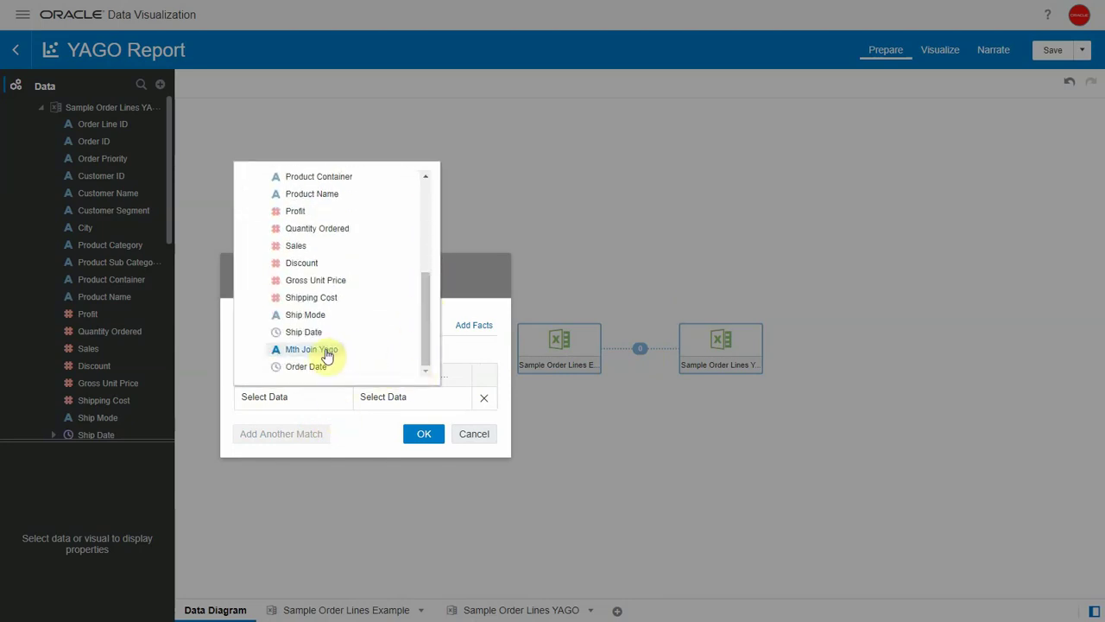
click(325, 350)
click(383, 397)
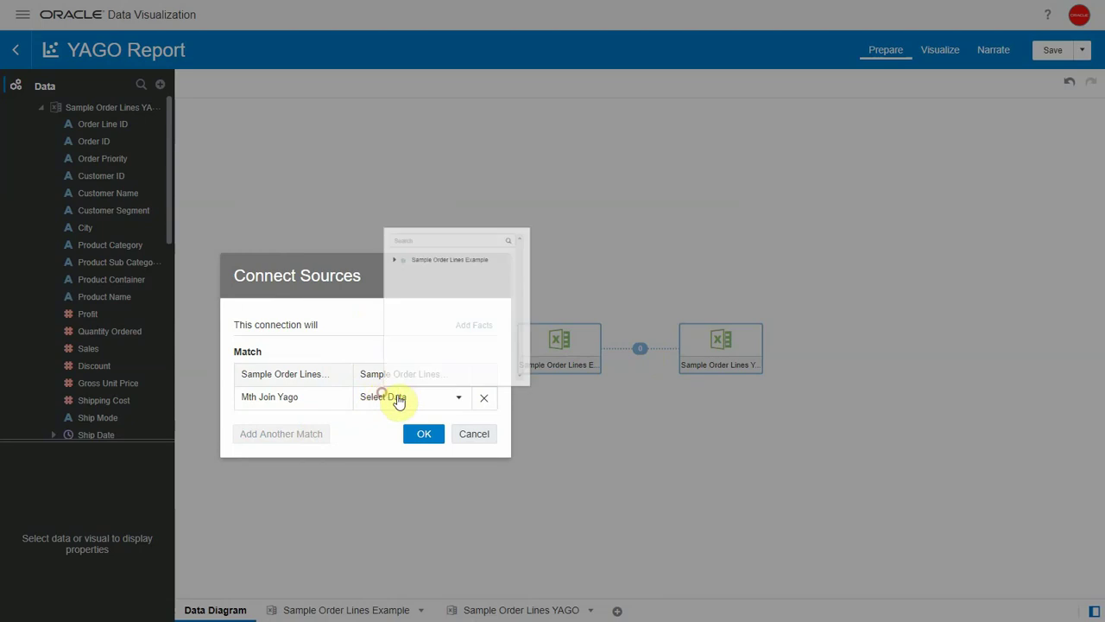
click(423, 327)
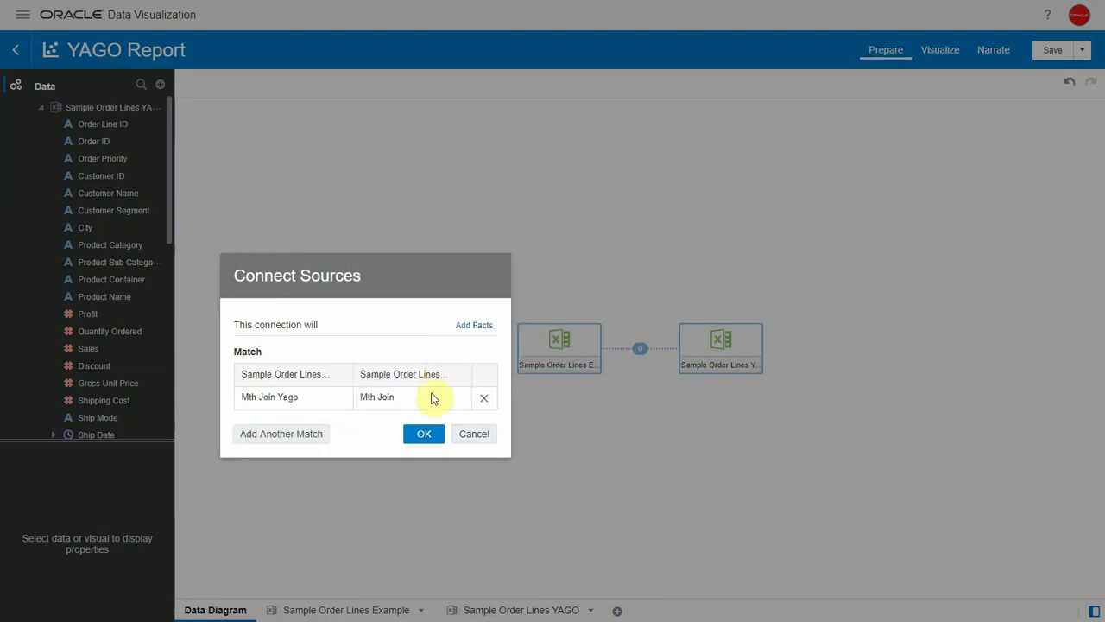
Add a second join match on Customer Segment in both data sets
click(282, 434)
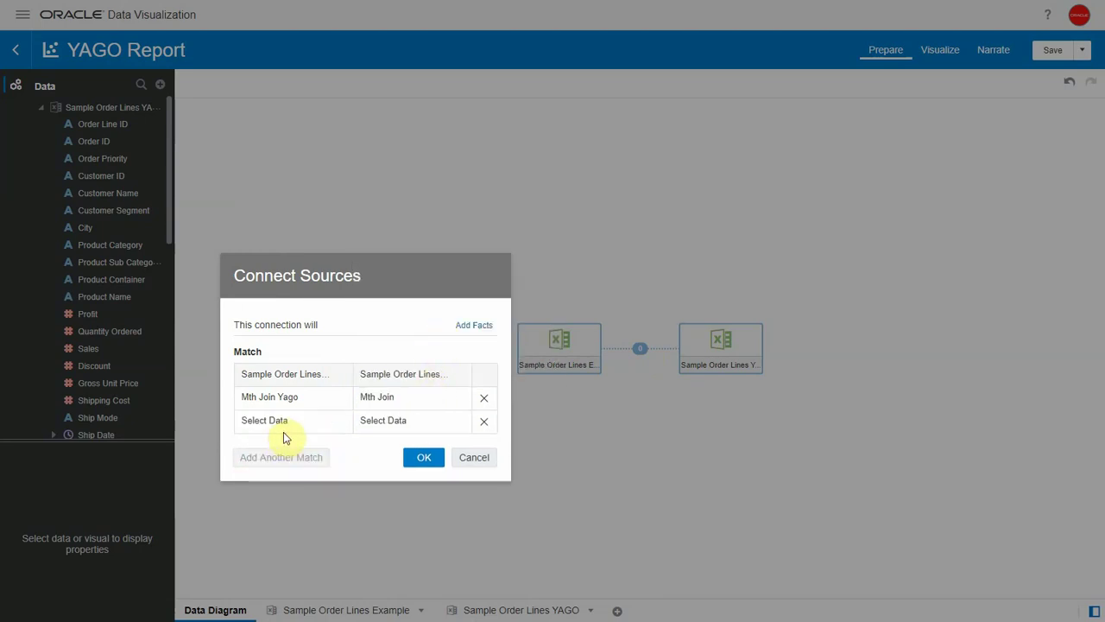
click(283, 422)
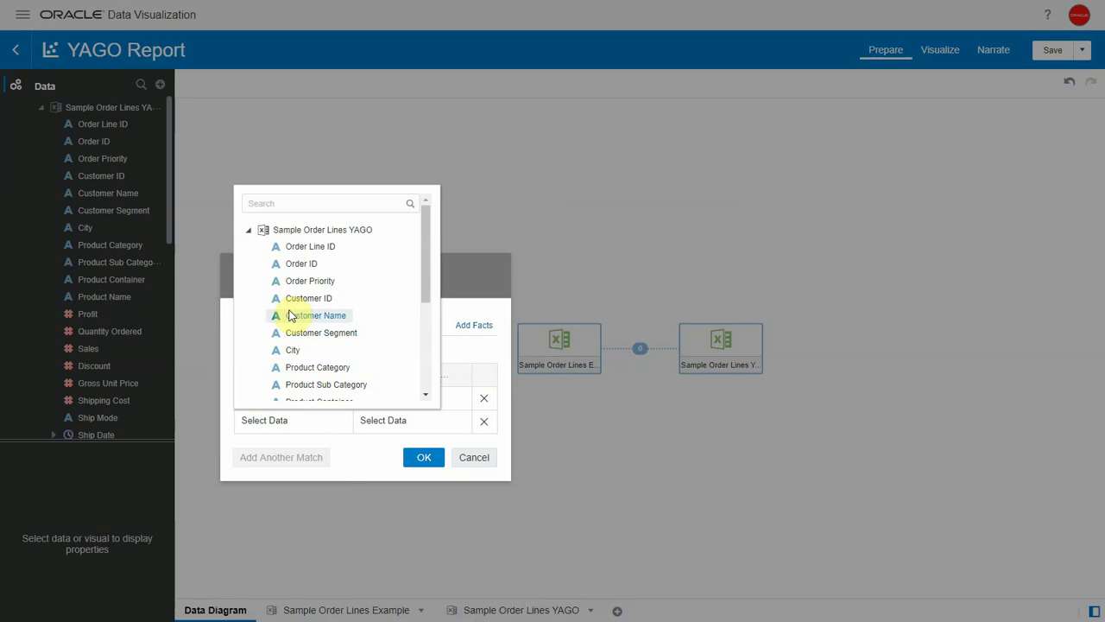
click(290, 316)
click(369, 411)
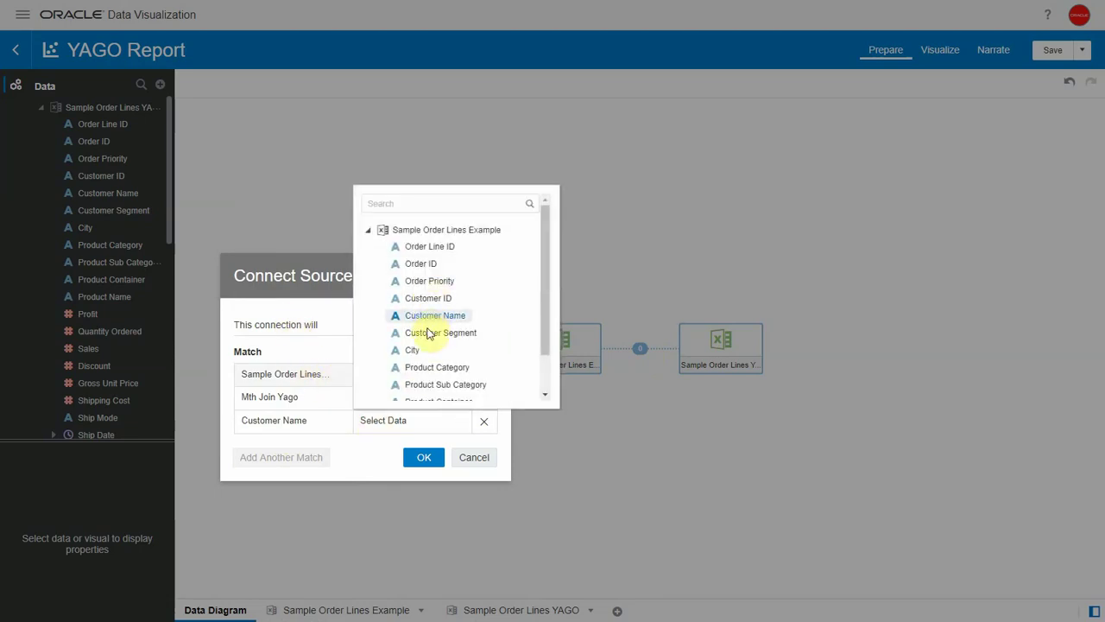
click(428, 336)
click(340, 427)
click(316, 336)
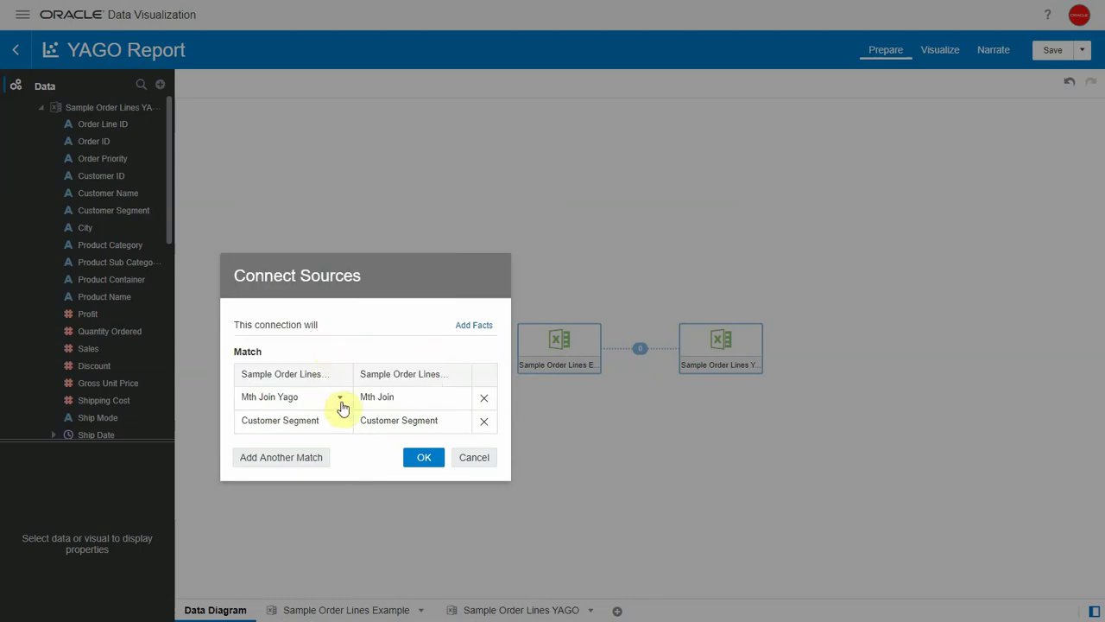
Add a third join match on Product Category and confirm the join
click(300, 464)
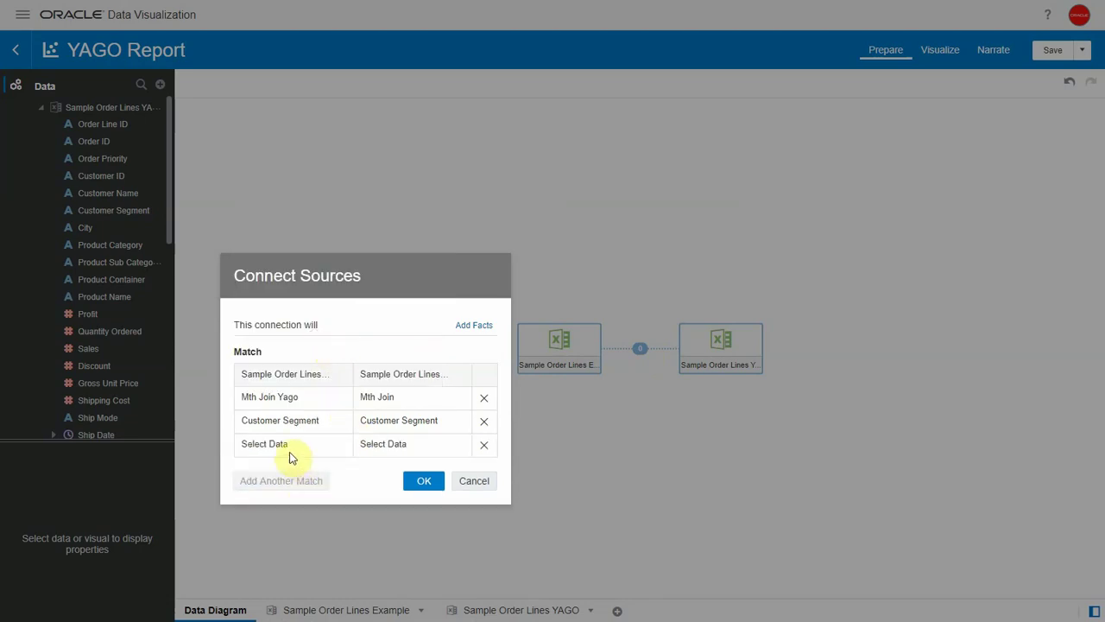
click(289, 446)
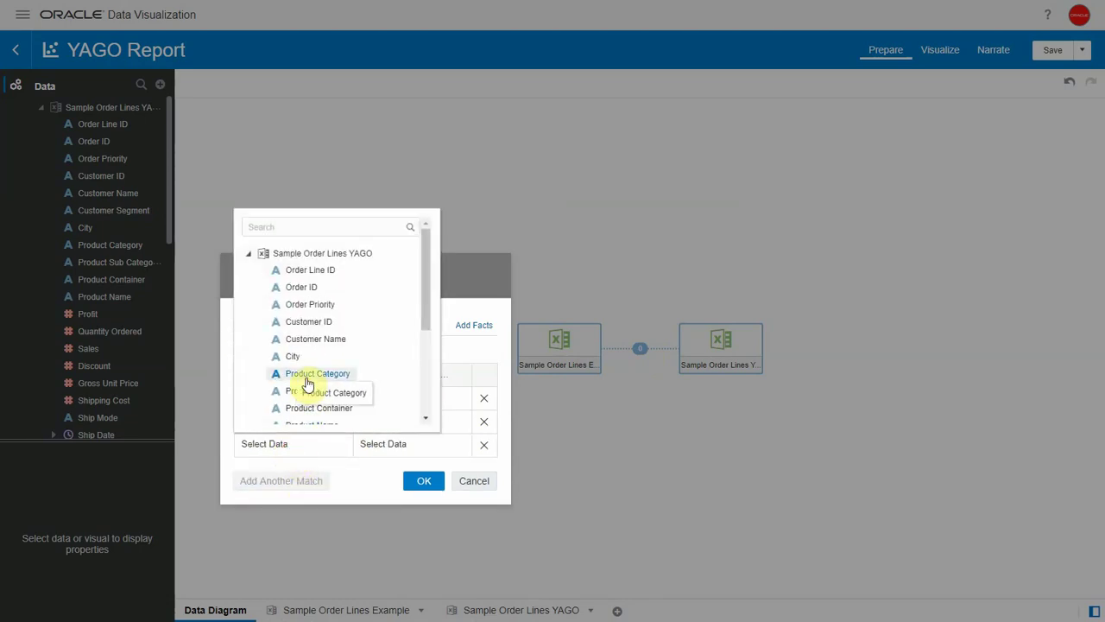
click(302, 376)
click(391, 446)
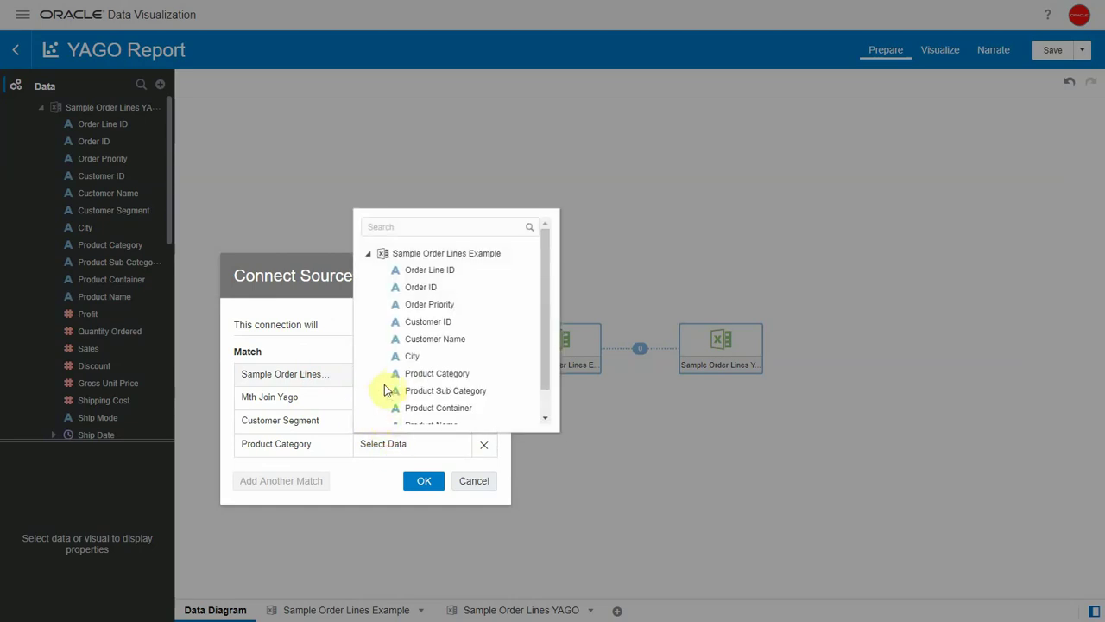
click(399, 376)
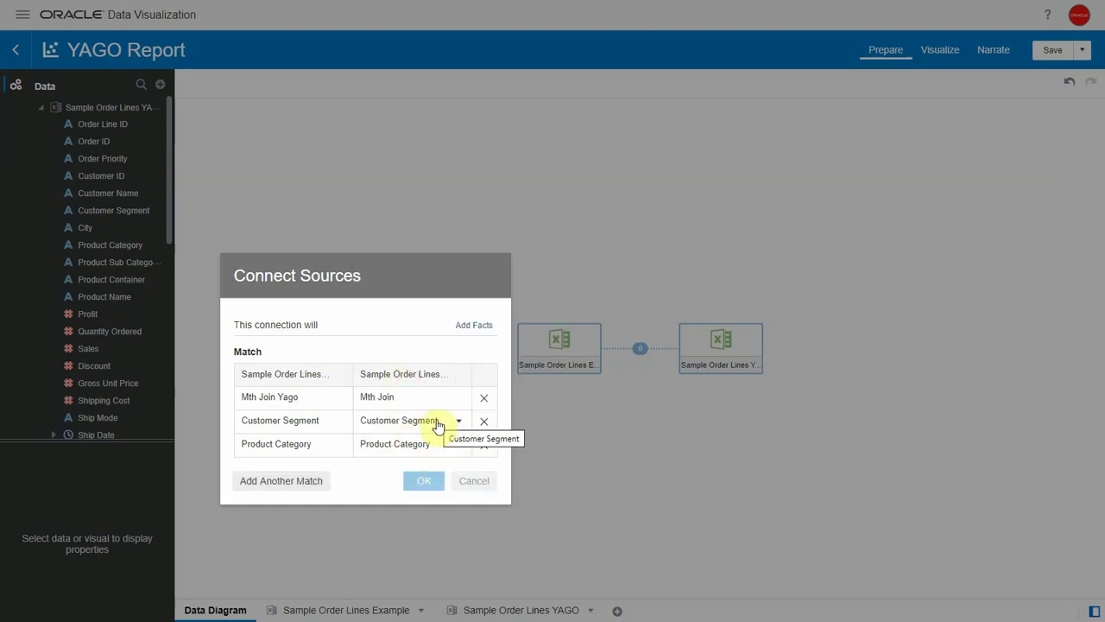
click(468, 363)
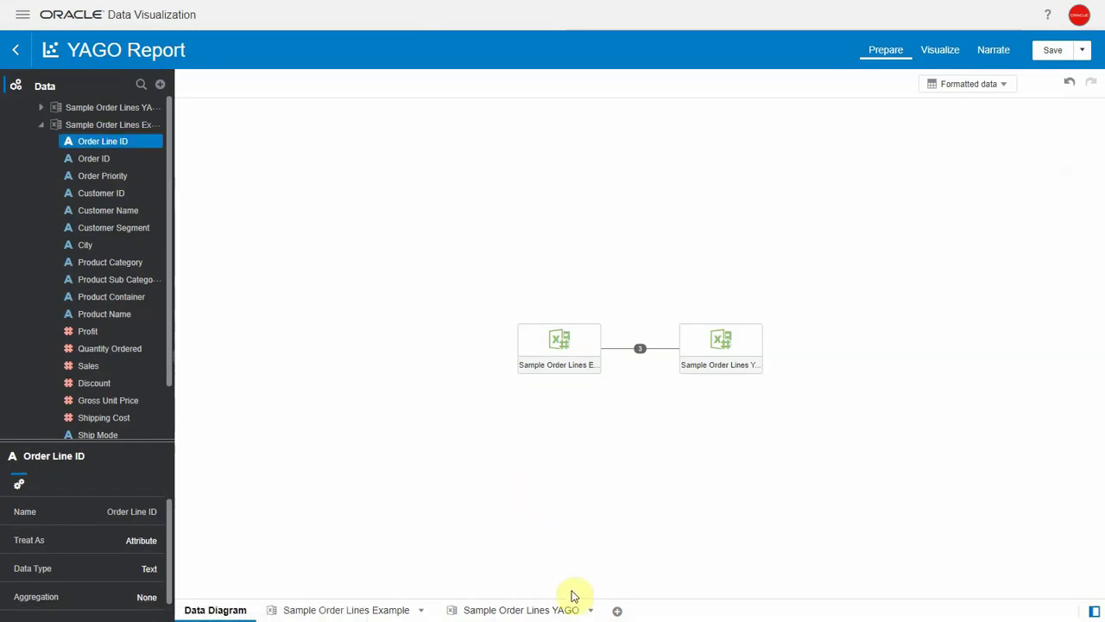
In the Sample Order Lines YAGO table, rename Sales to Sales Yago and apply the script
click(546, 609)
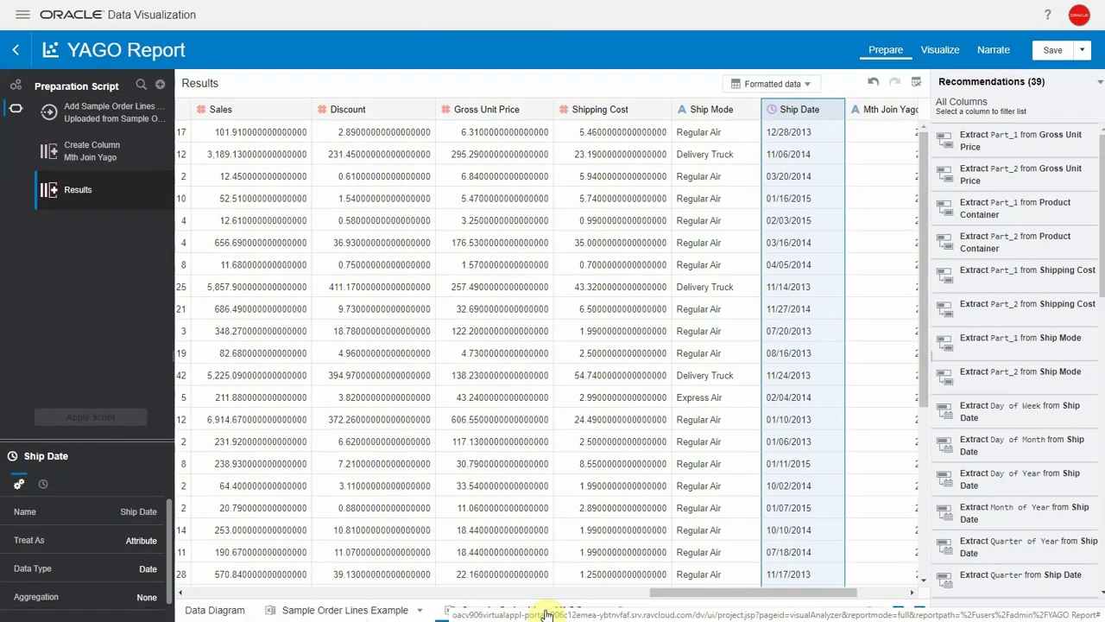
click(300, 113)
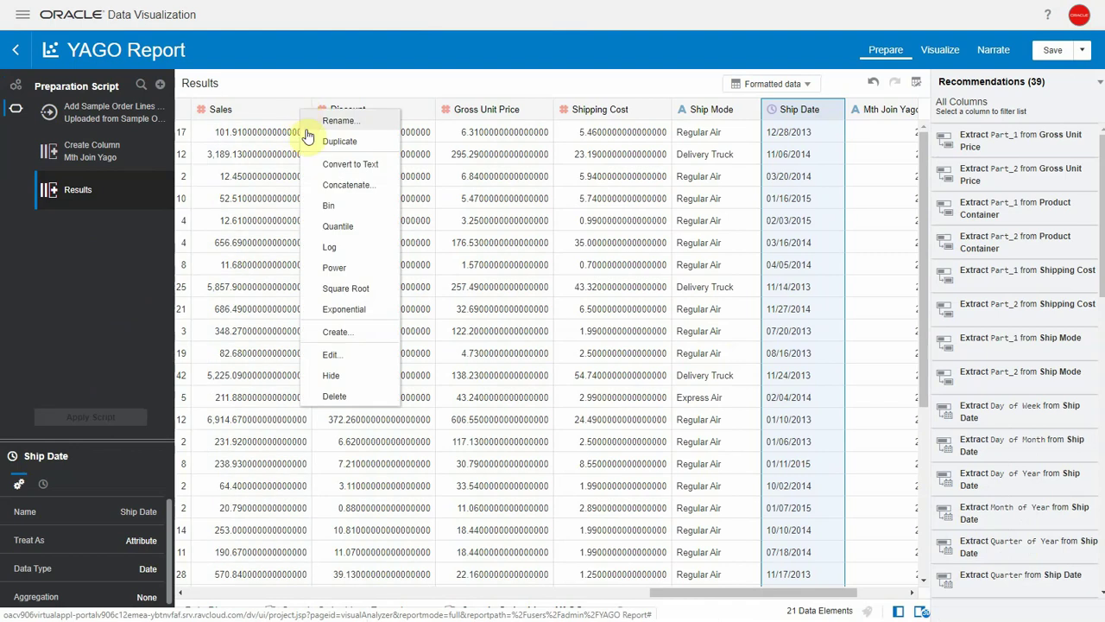
click(314, 122)
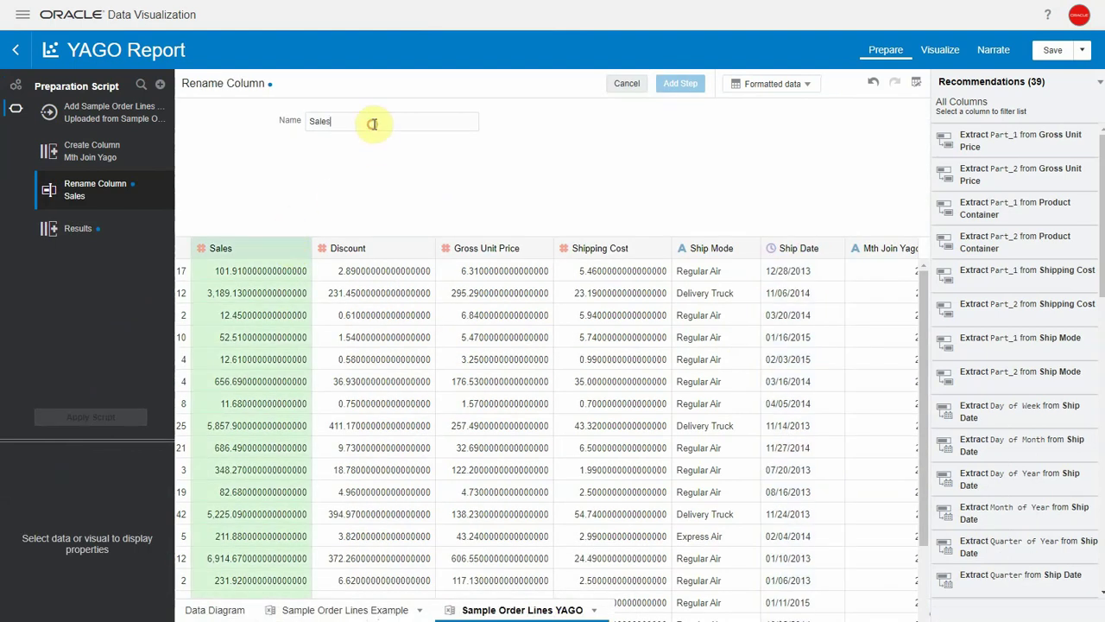
text(Yago)
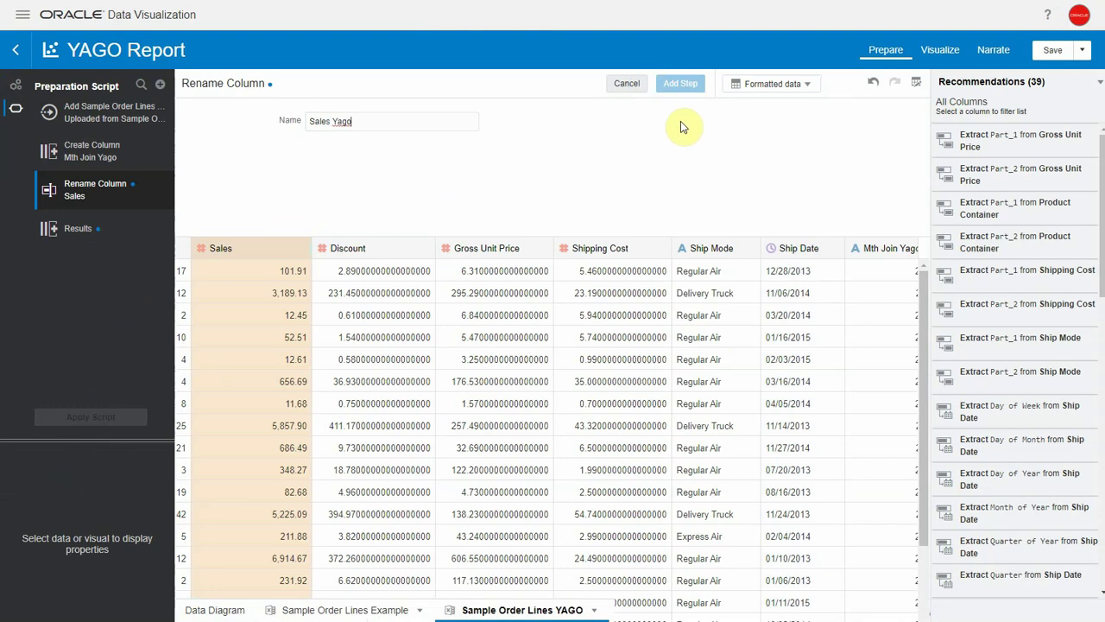
click(675, 84)
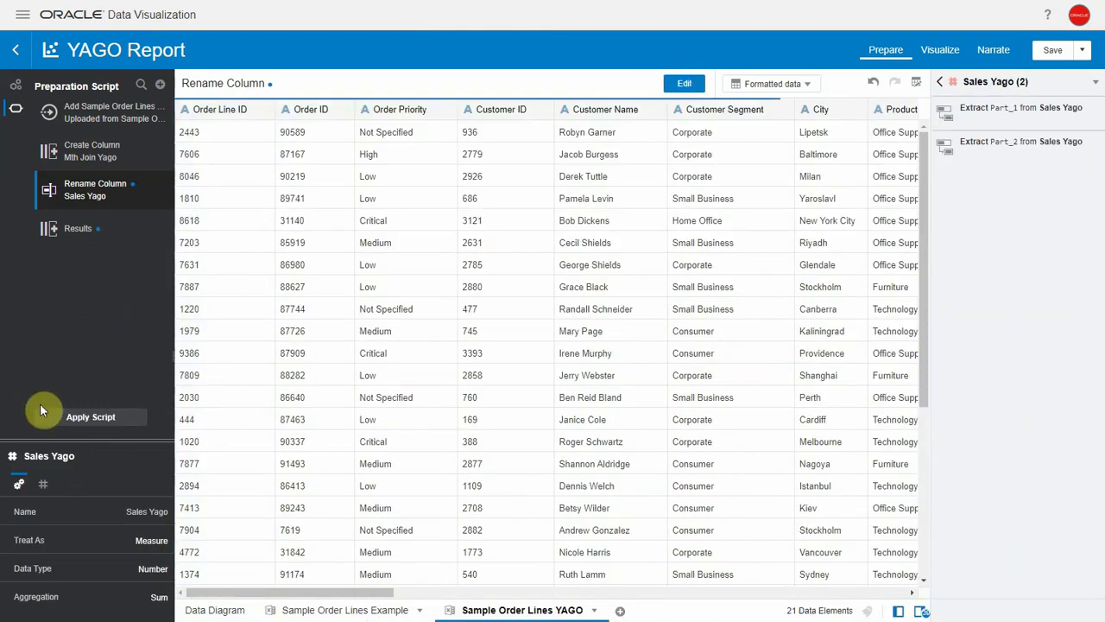
click(74, 420)
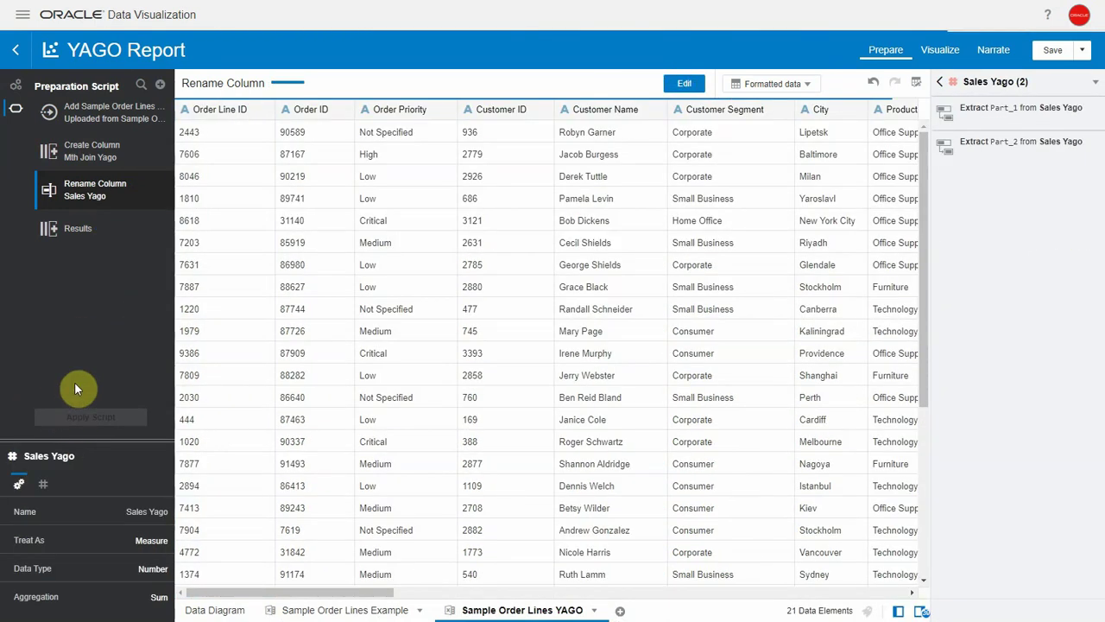
click(940, 51)
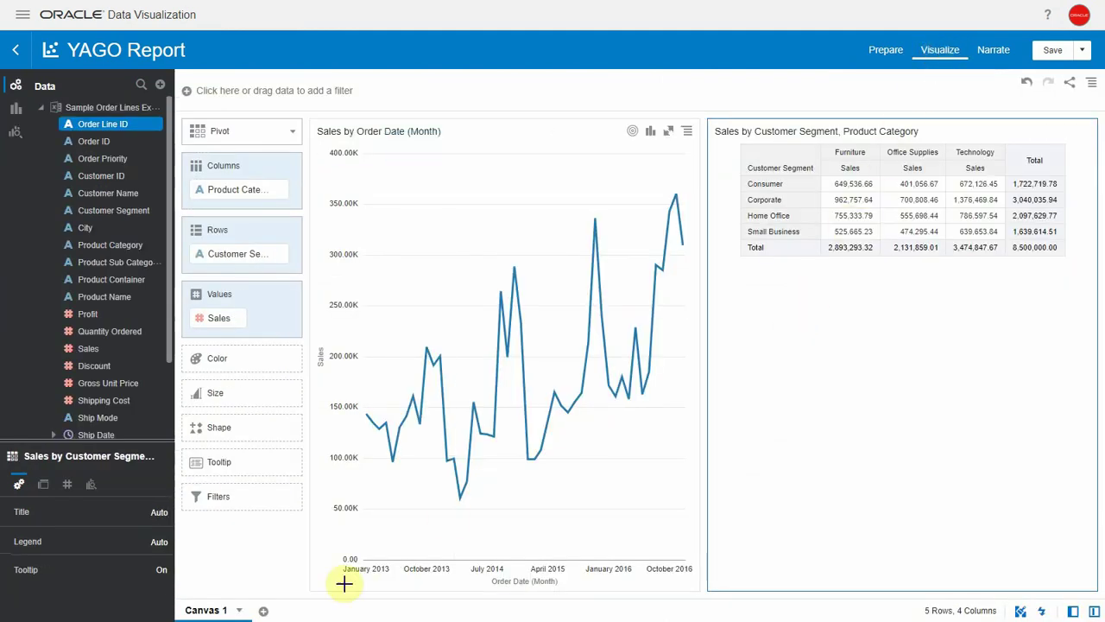
On a new canvas, build a pivot table of Sales by Ship Date month
click(265, 611)
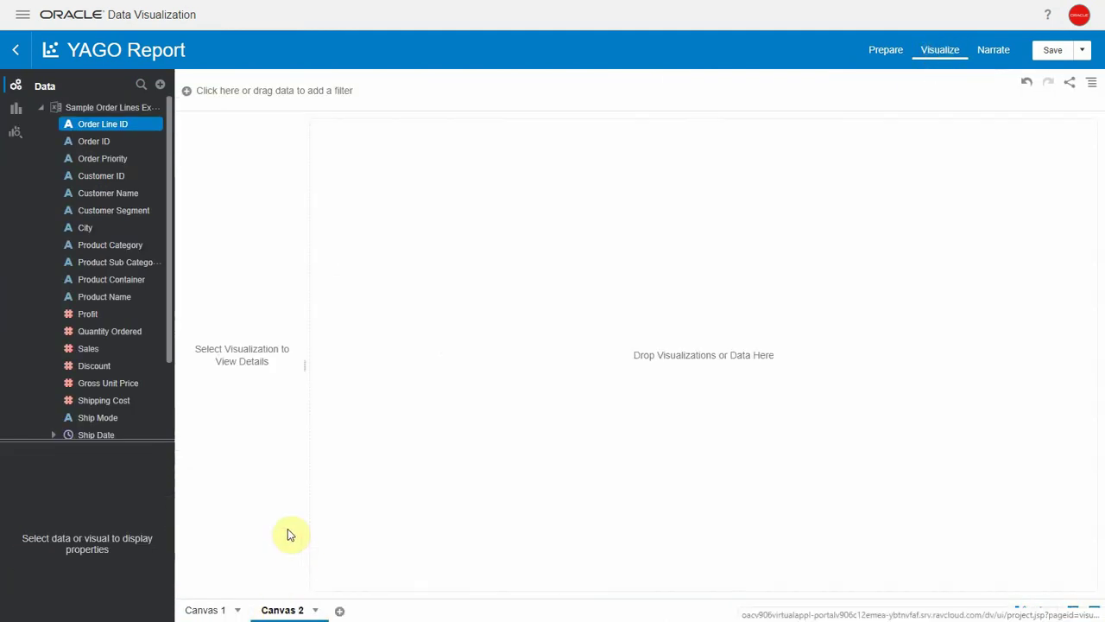
scroll(98, 421, down, 2)
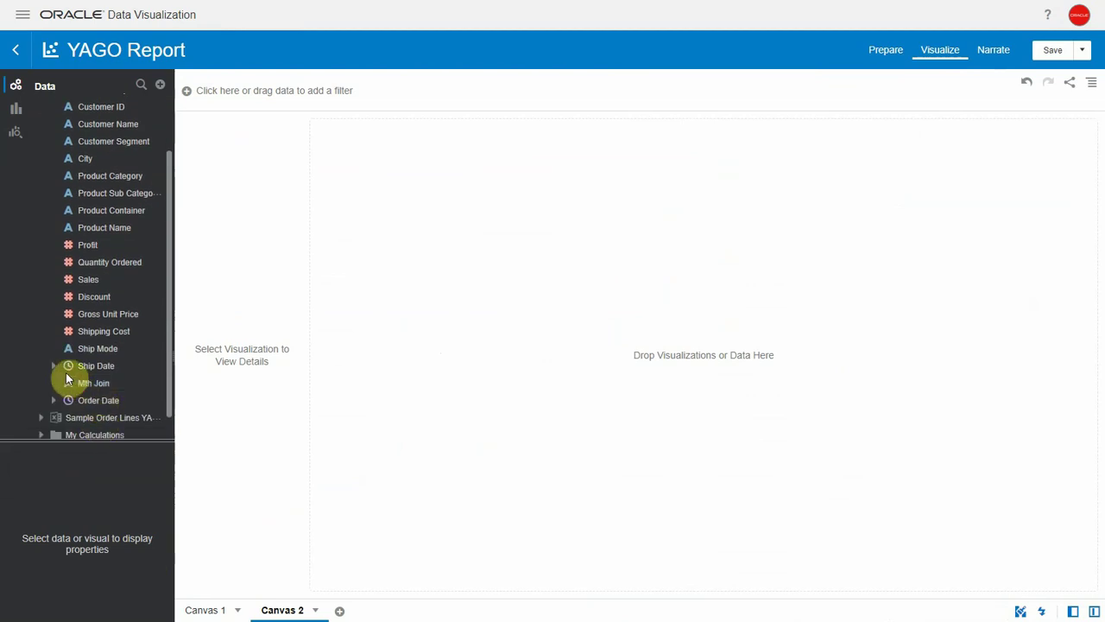
click(53, 368)
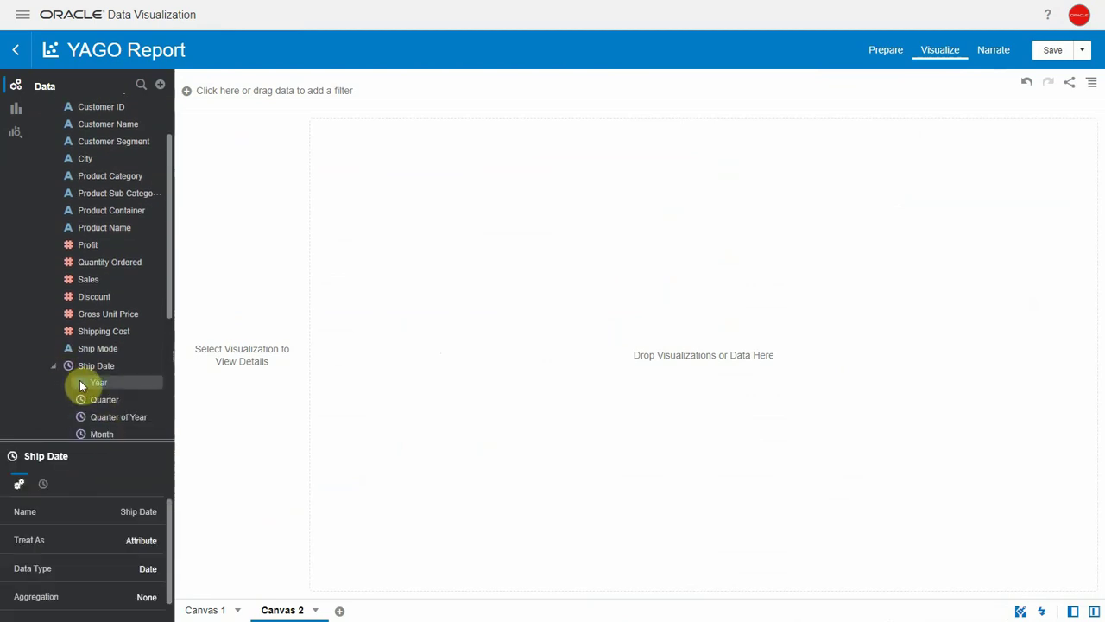
scroll(84, 373, down, 2)
double_click(92, 365)
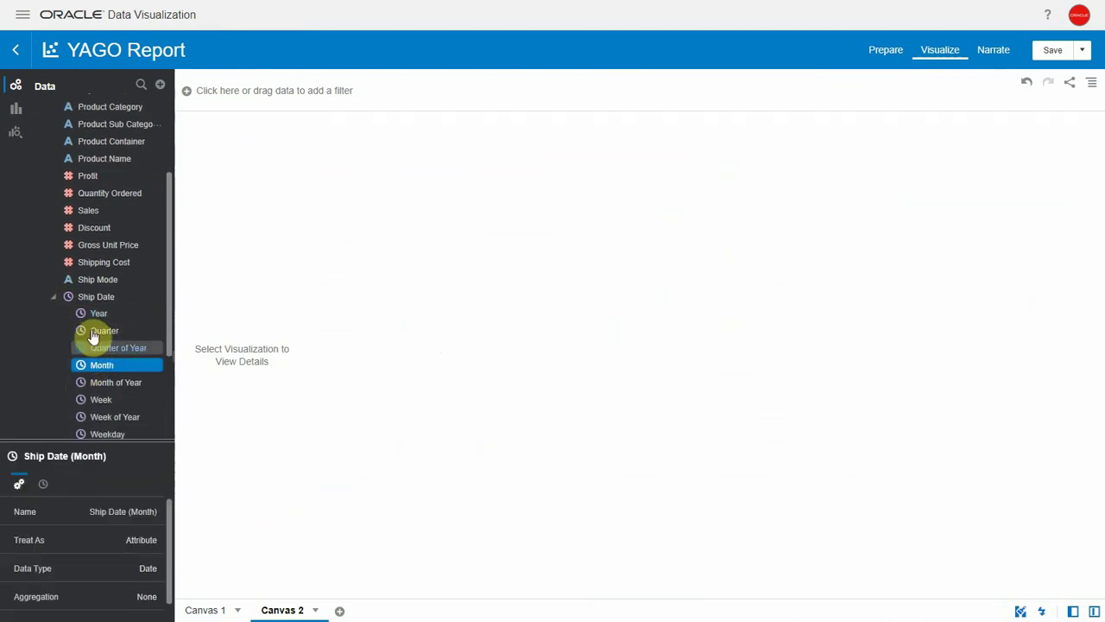
double_click(85, 213)
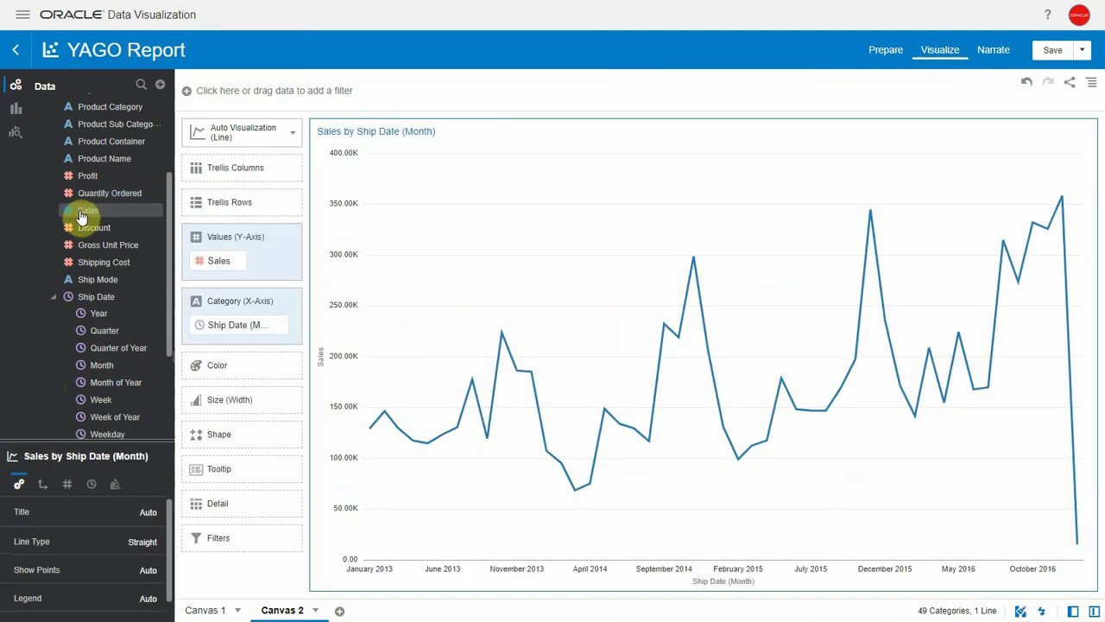
click(269, 134)
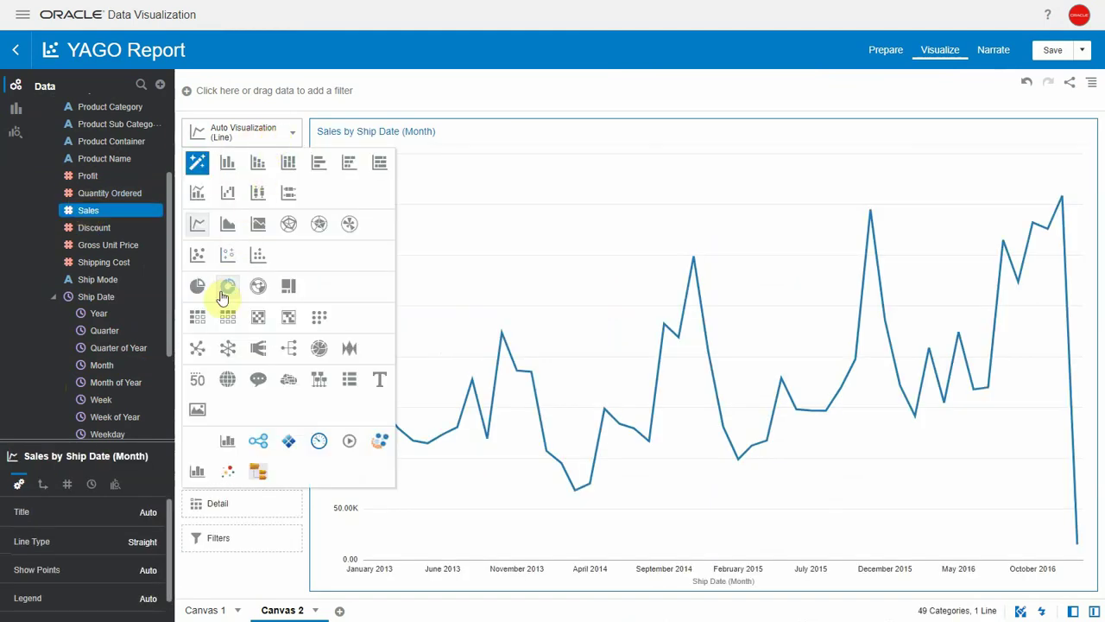
click(198, 325)
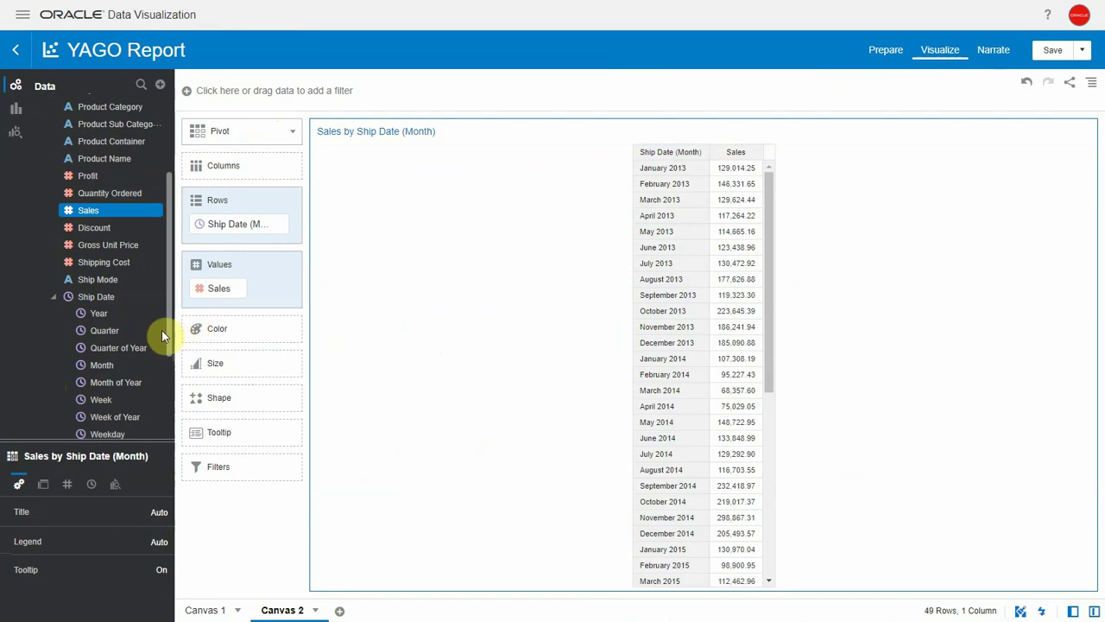
Add Sales Yago from the YAGO data set as a second pivot value
click(55, 296)
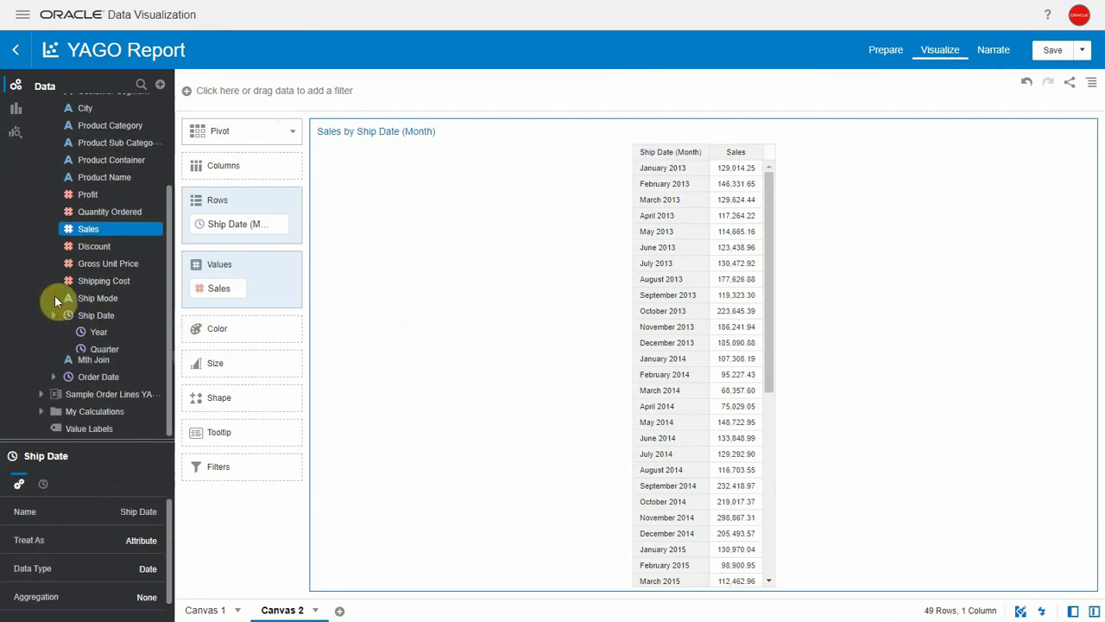
click(41, 396)
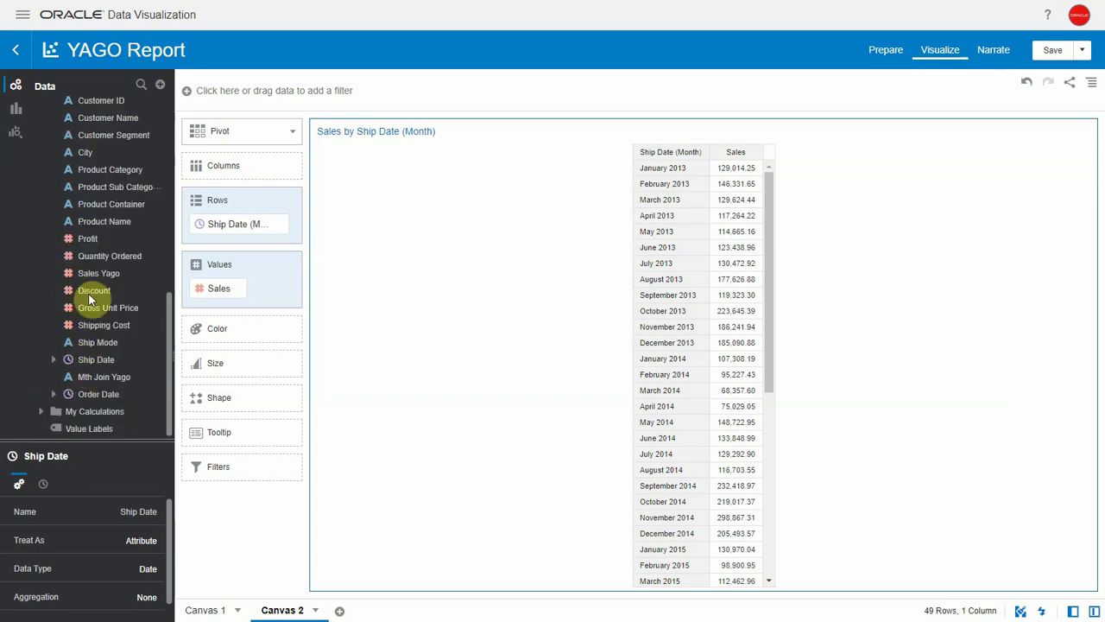
drag(92, 282, 204, 310)
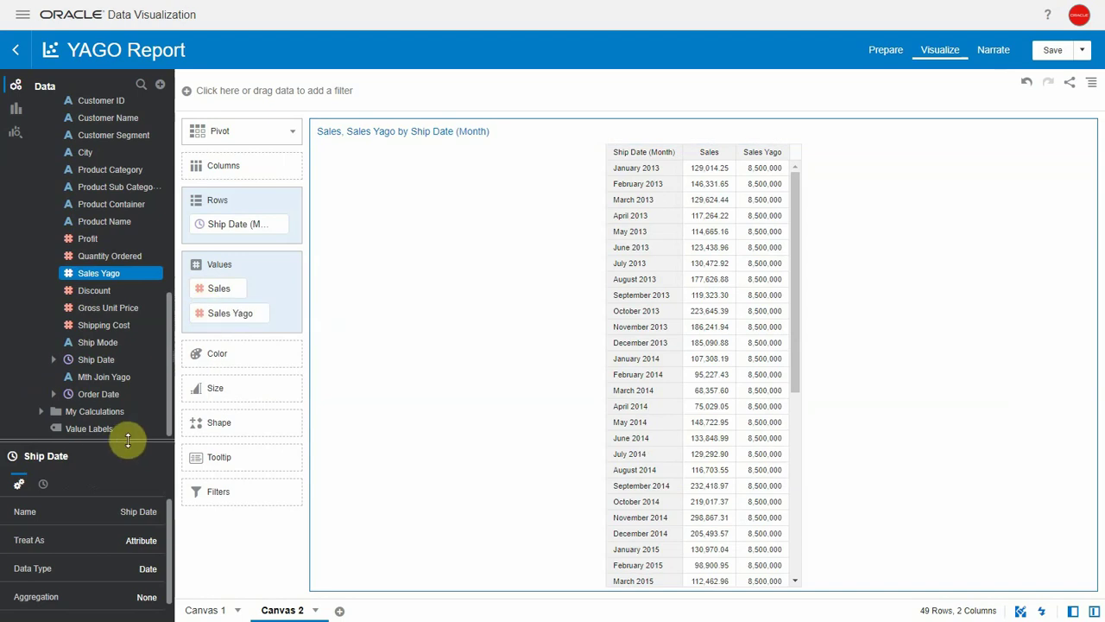
Set the pivot's data blending to Custom, using Matching Rows for the YAGO data set
drag(128, 440, 131, 328)
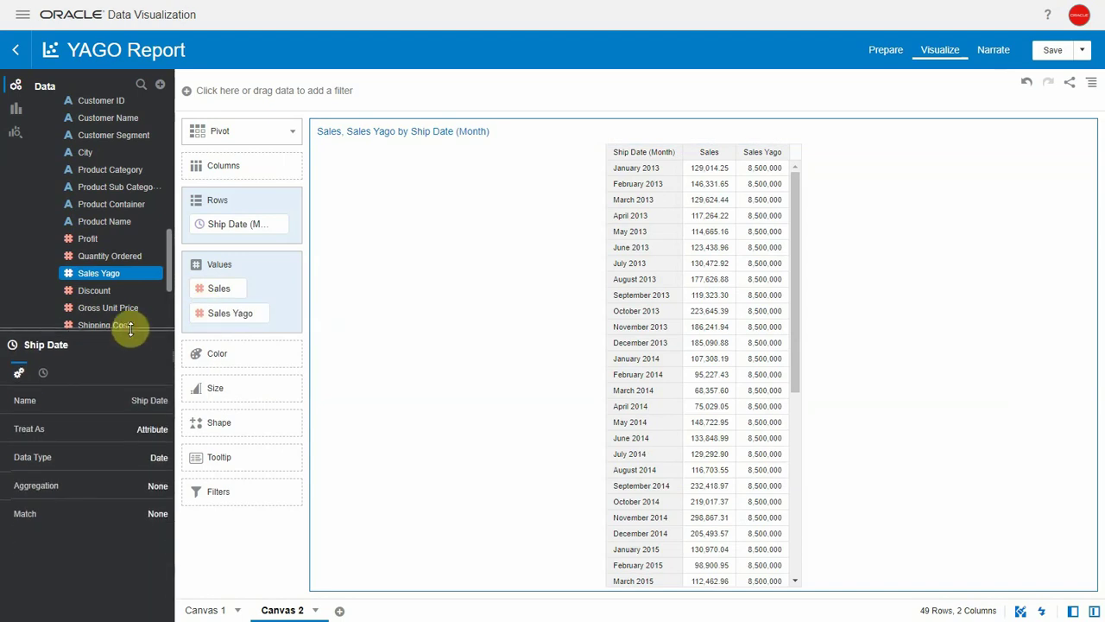
click(353, 319)
click(91, 374)
click(160, 402)
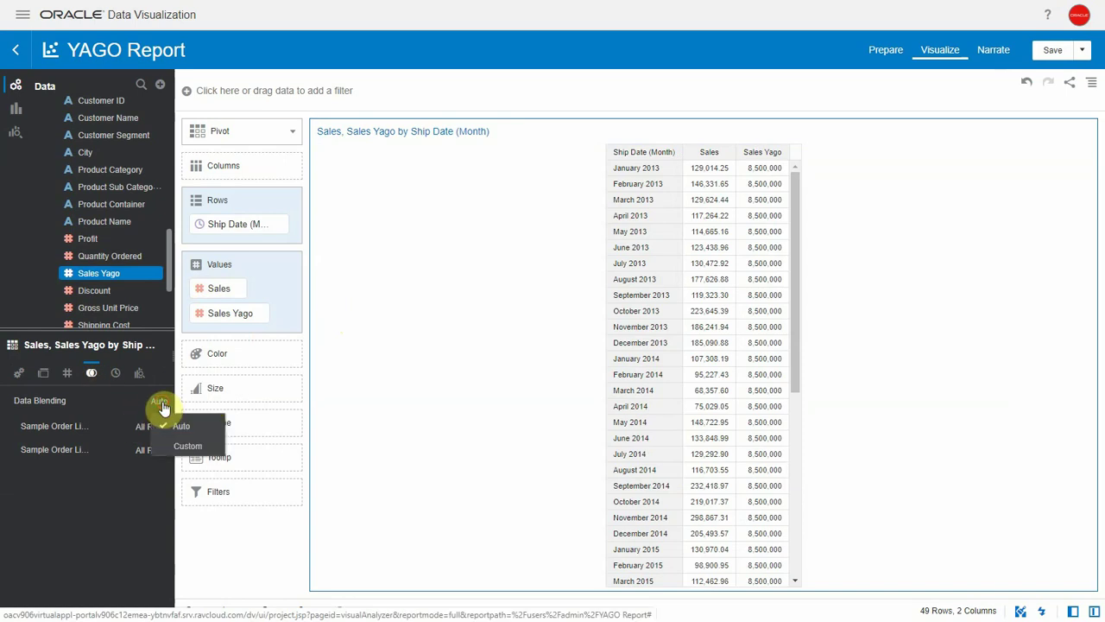
click(188, 448)
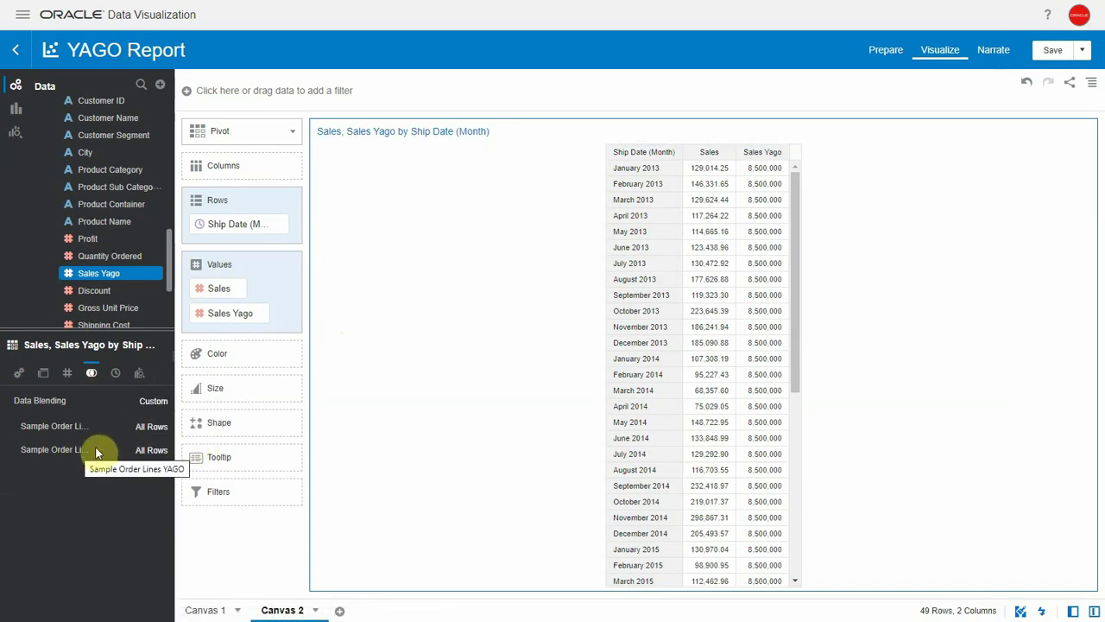
click(147, 453)
click(181, 492)
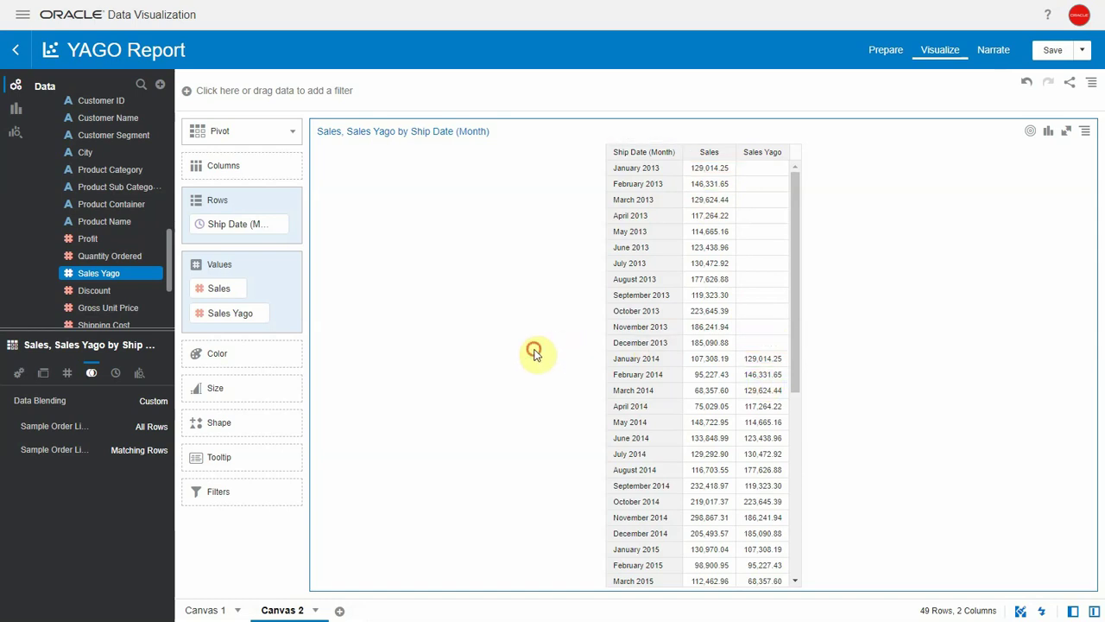
Create the % Growth Y/Y calculation Sales/Sales Yago-1 and add it as a third pivot value
scroll(169, 254, up, 1)
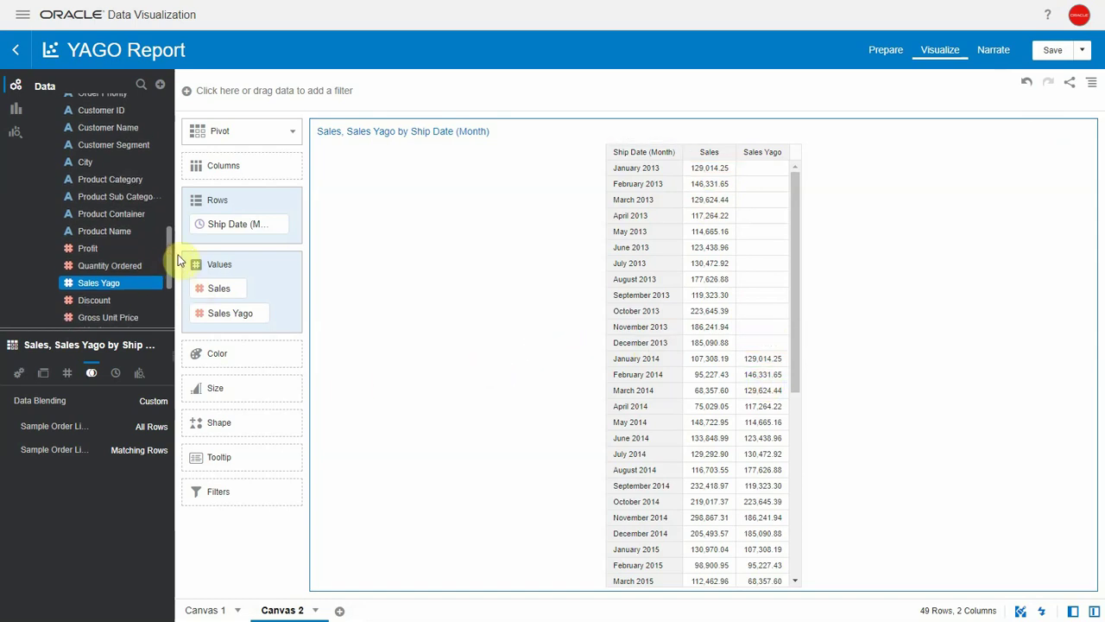
click(162, 84)
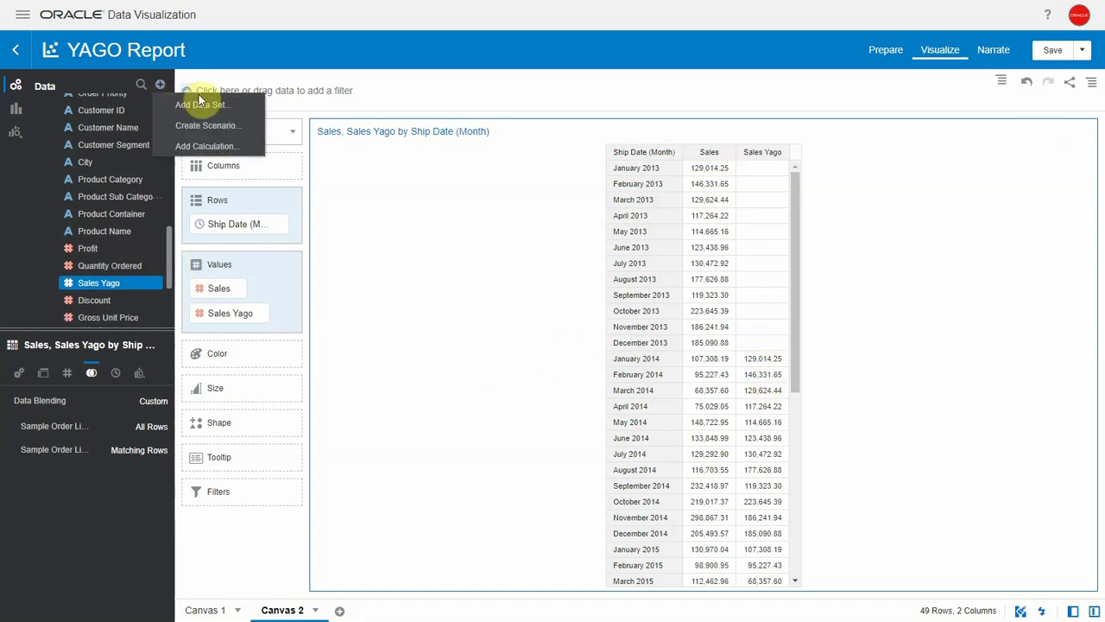
click(193, 143)
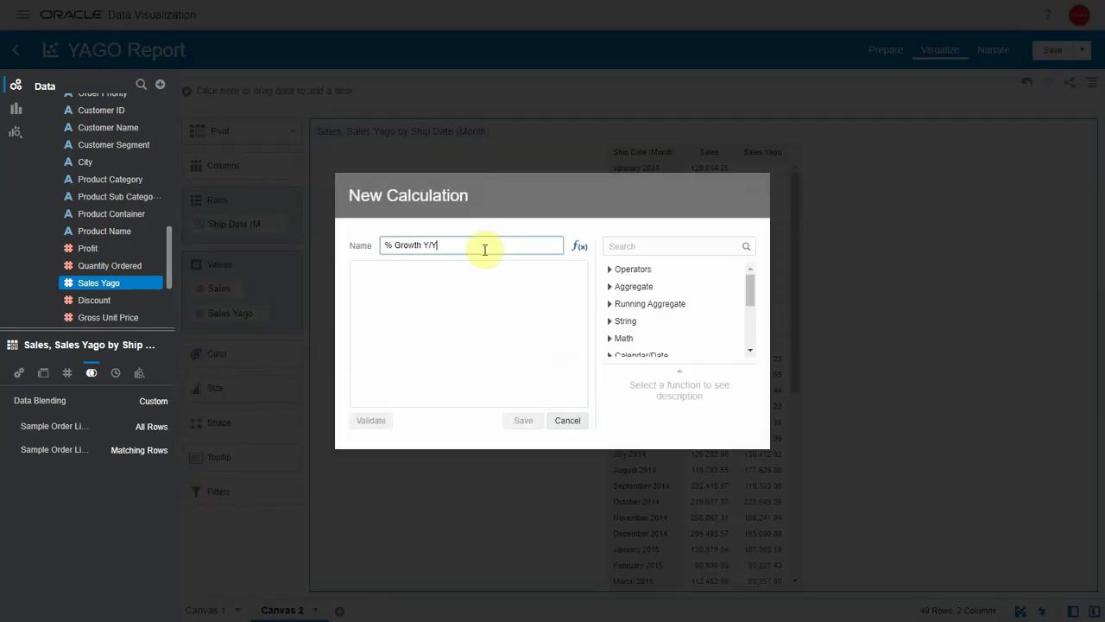
text(sal)
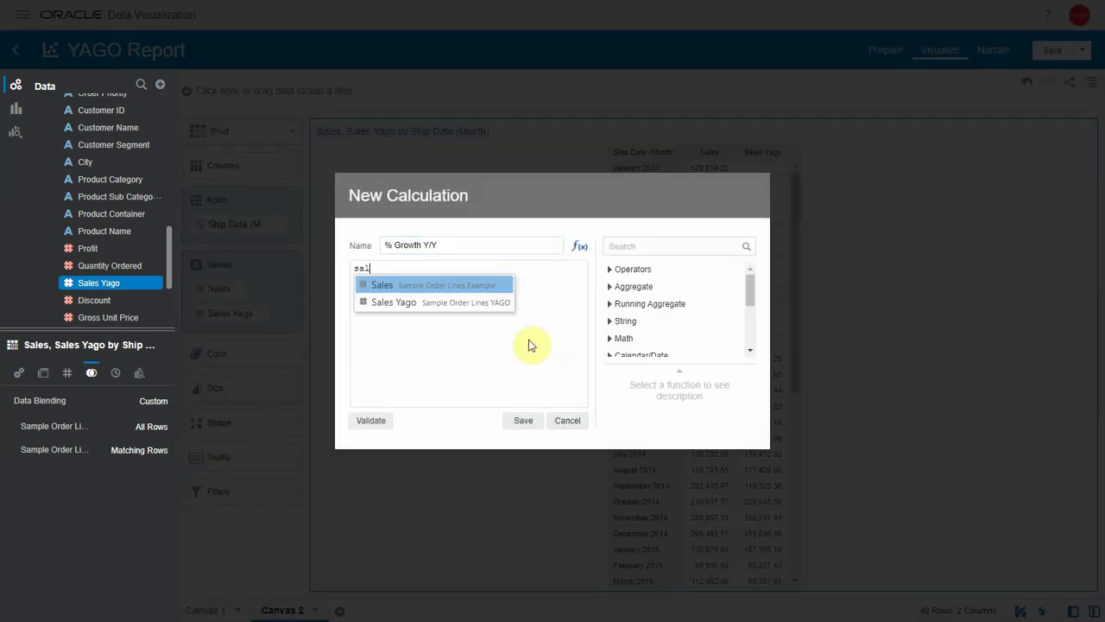
key(Return)
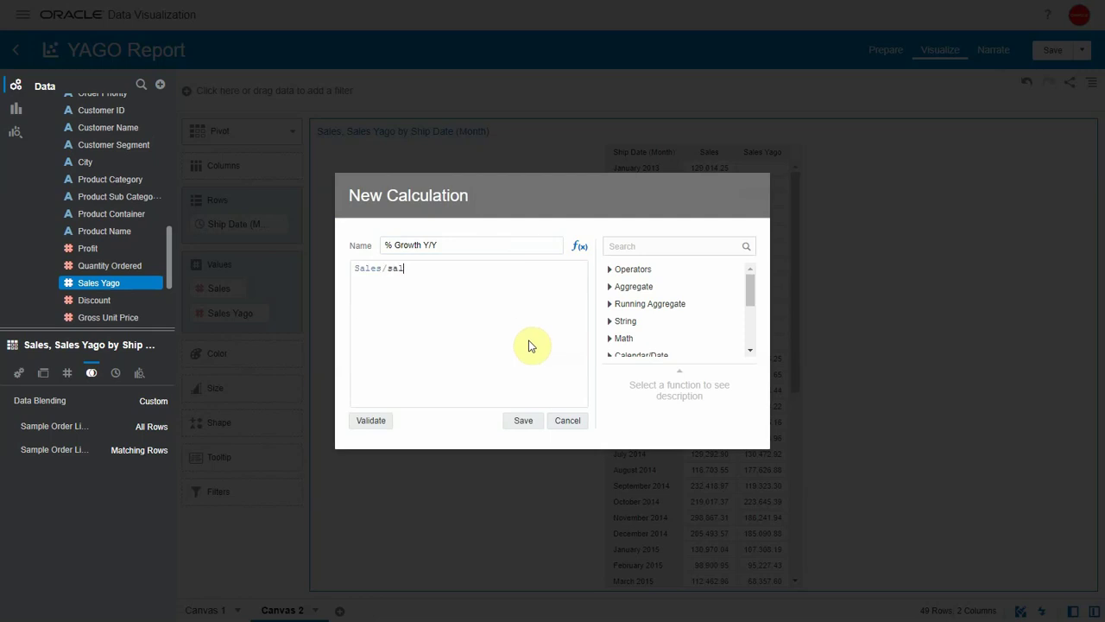
text(/sales)
key(Down)
key(Return)
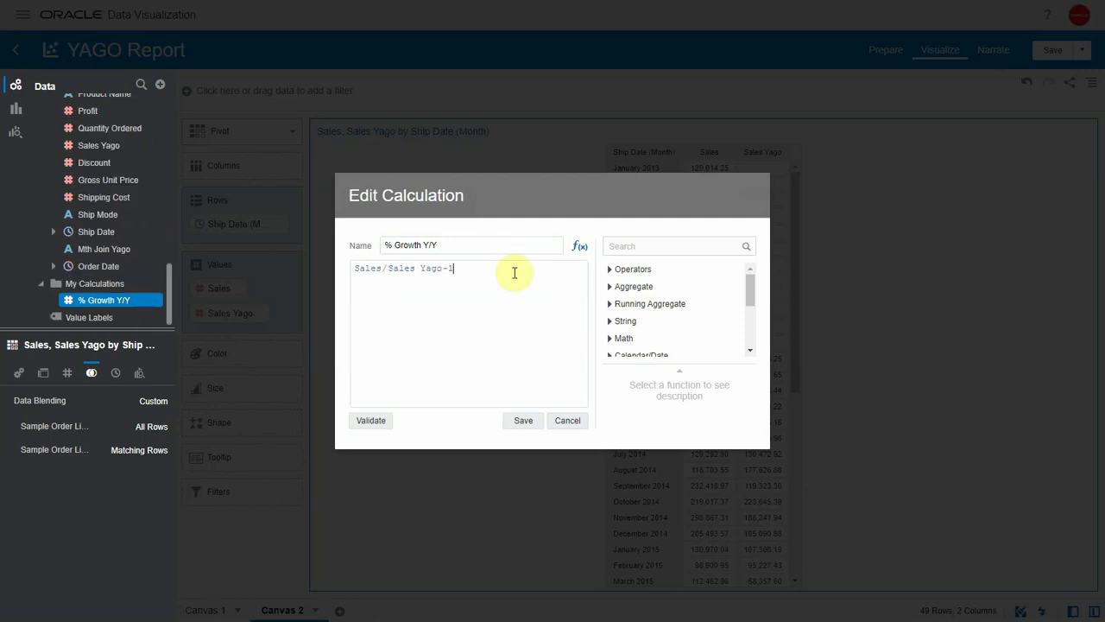
click(521, 421)
drag(114, 309, 232, 339)
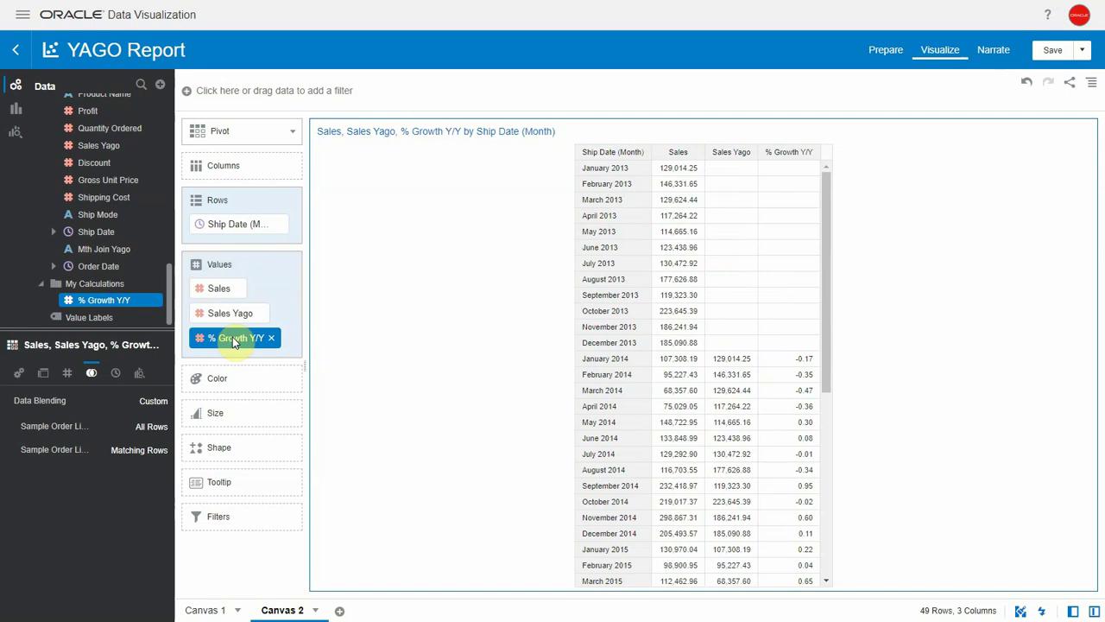
Duplicate the pivot table so a copy sits beside the original
click(1032, 308)
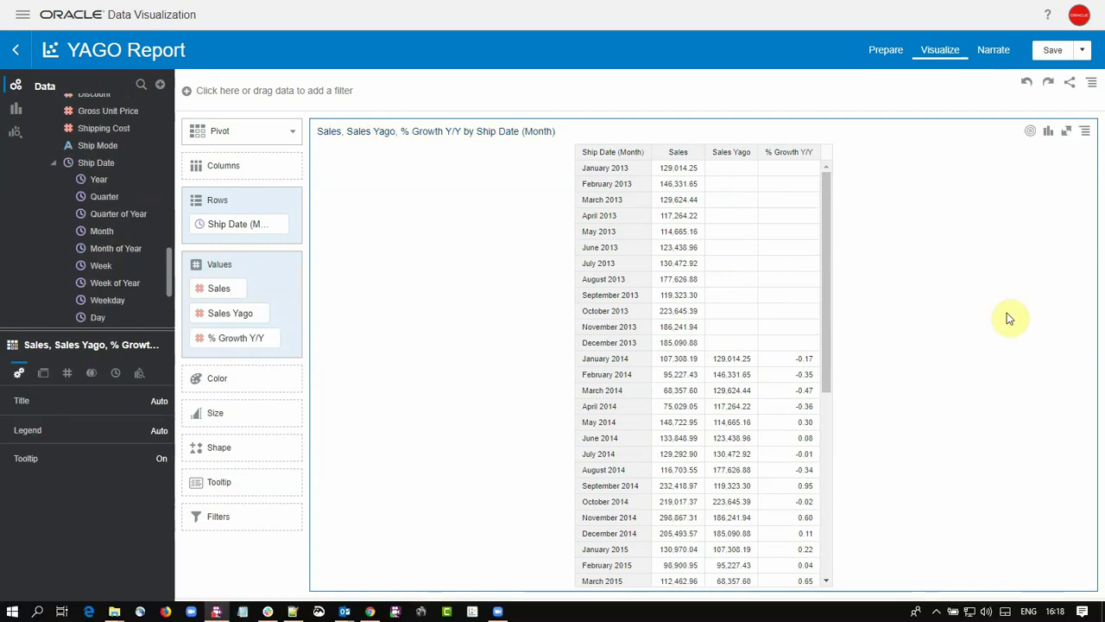
click(1087, 134)
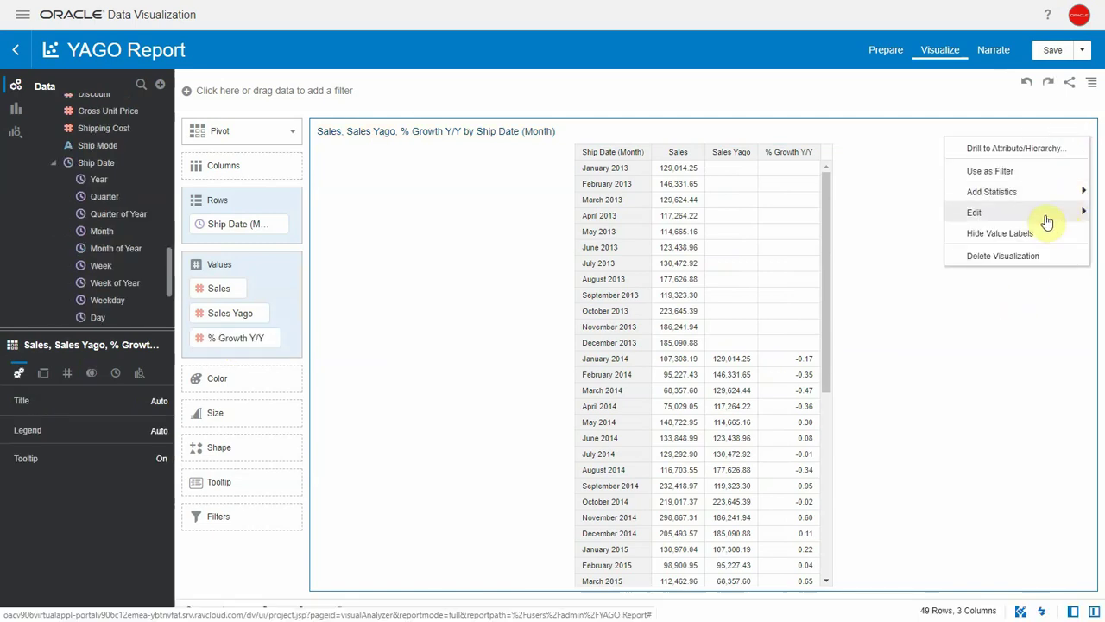
mouse_move(1046, 215)
click(889, 213)
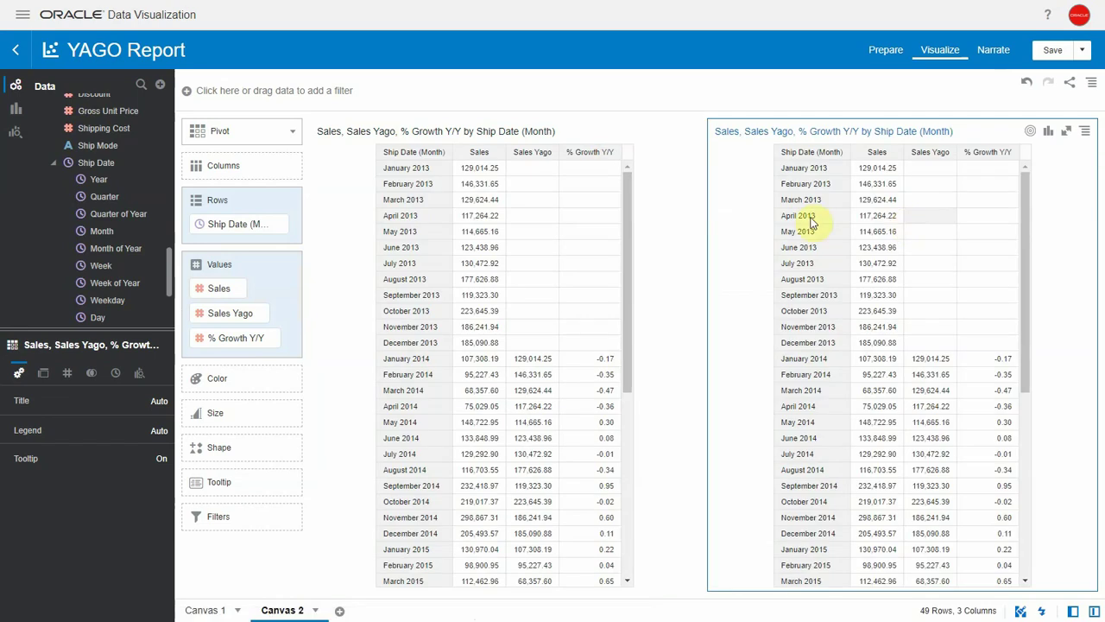
Drop % Growth Y/Y from the copy and make it a Line chart of Sales and Sales Yago
click(271, 338)
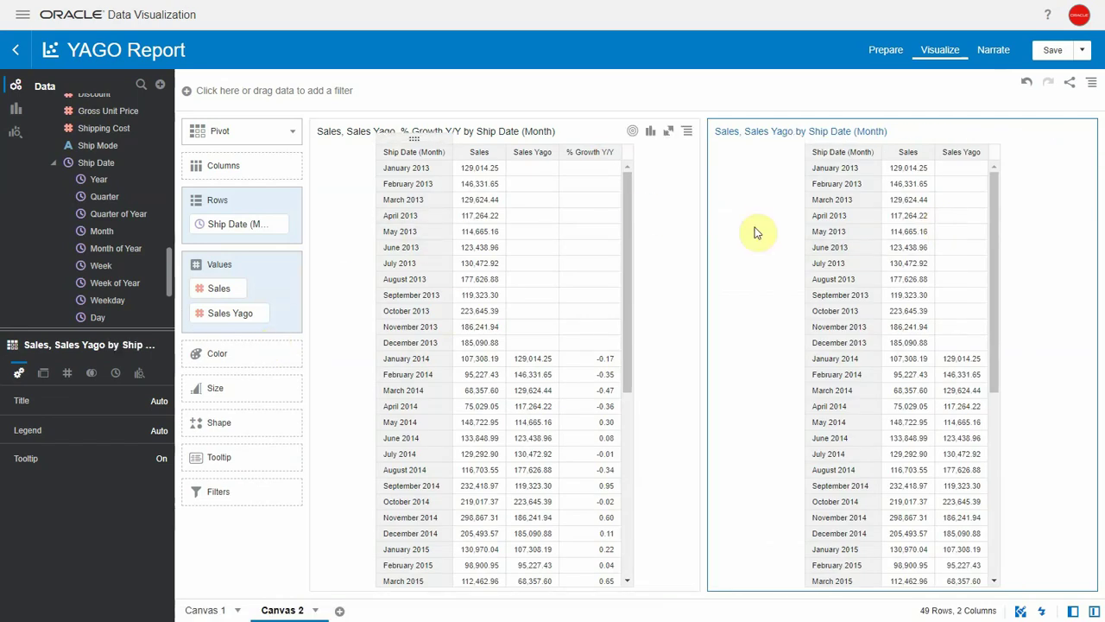
click(1049, 134)
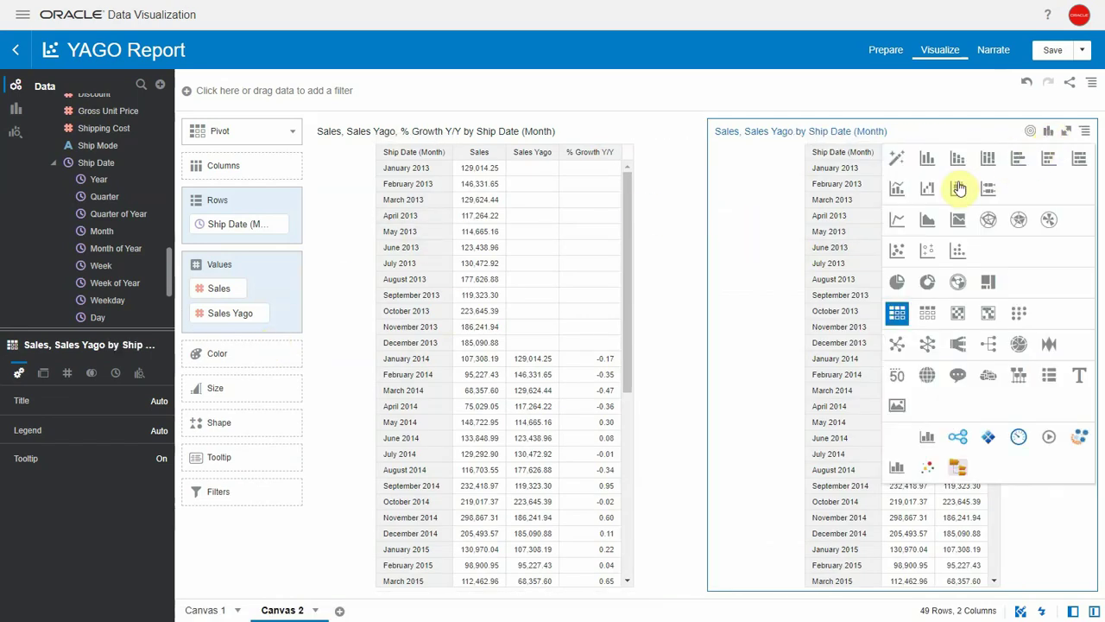
click(896, 222)
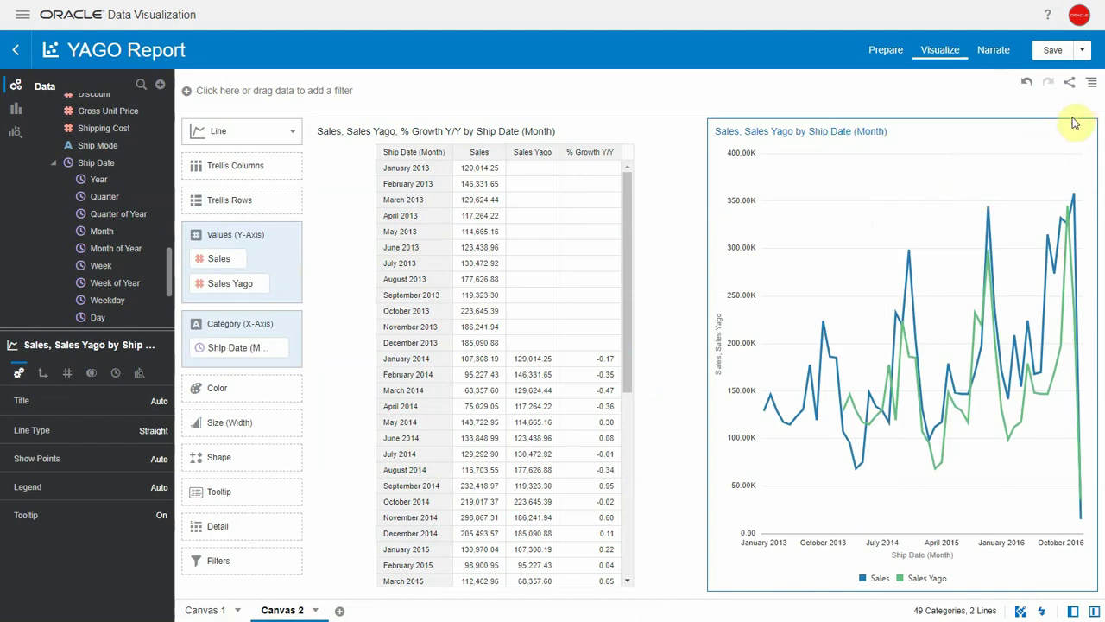
click(53, 164)
Replace Sales Yago with % Growth Y/Y in the chart, plotted on the Y2 axis
drag(79, 297, 232, 290)
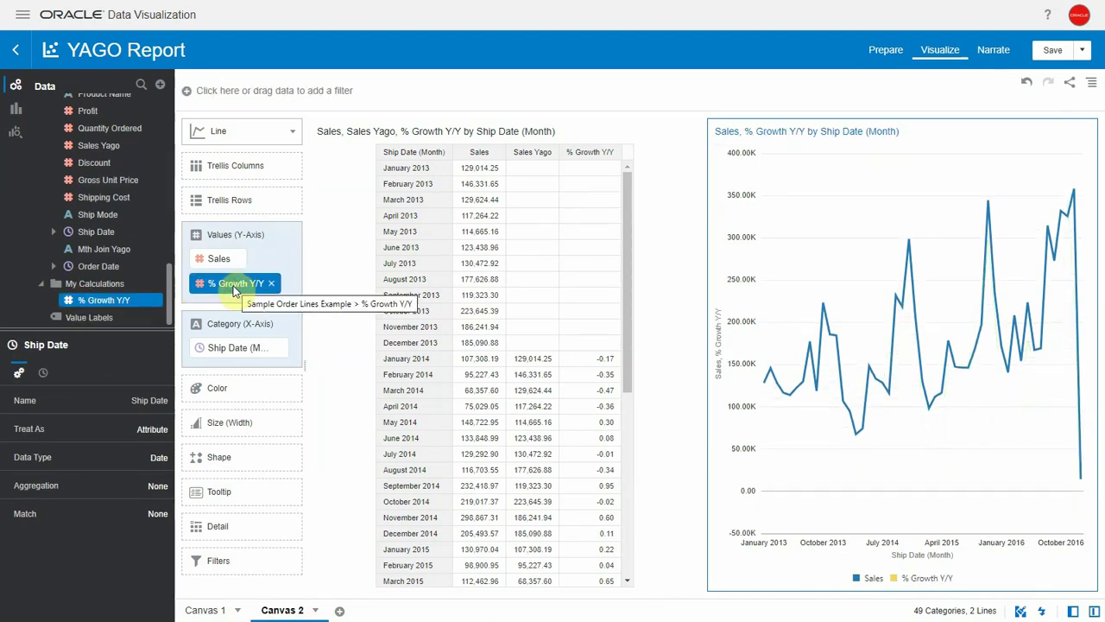
right_click(235, 288)
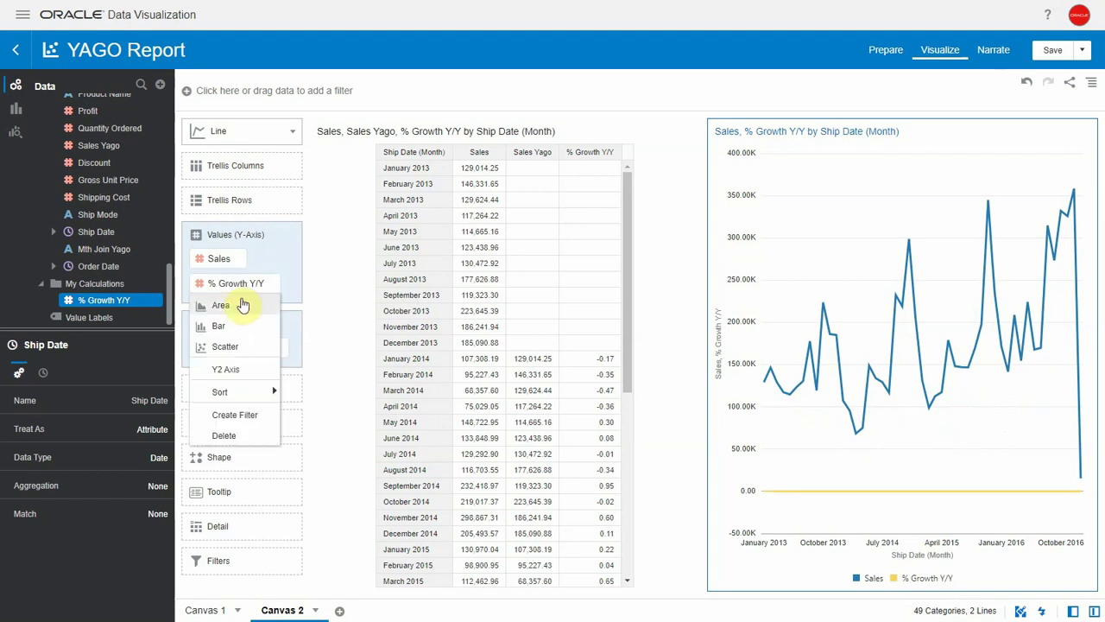
click(231, 358)
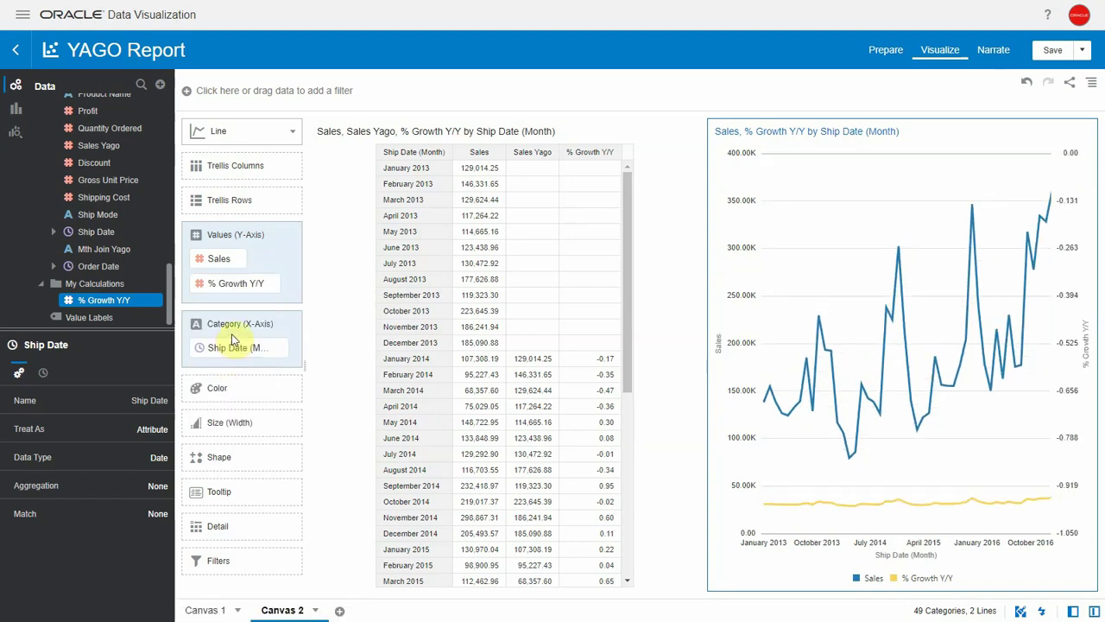
Set the chart's Data Blending to Custom with Matching Rows for the second source
click(180, 367)
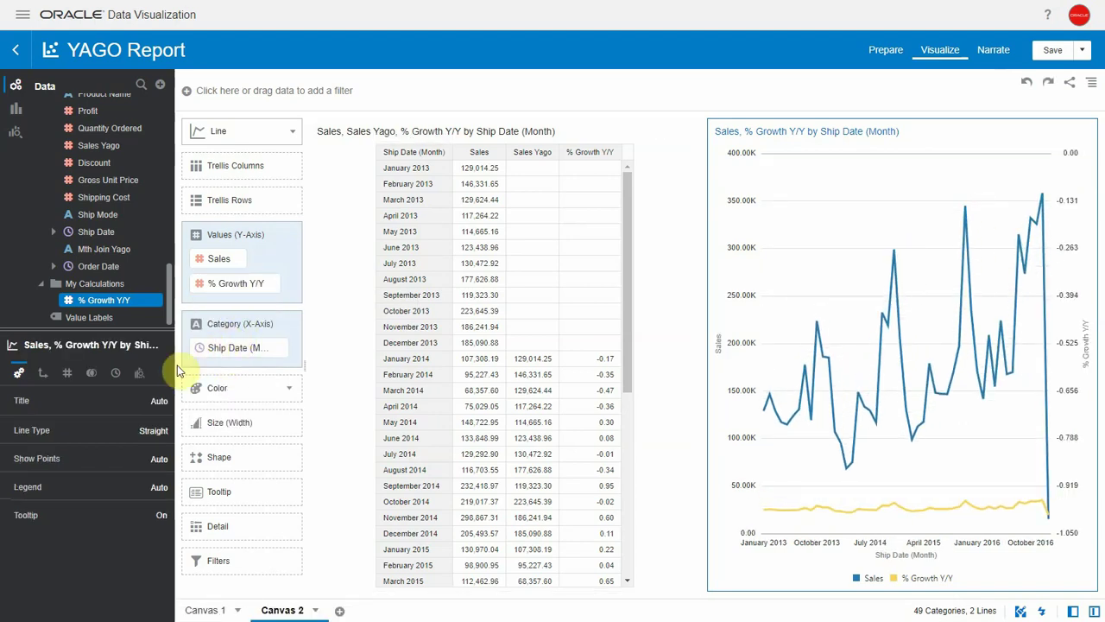
click(93, 374)
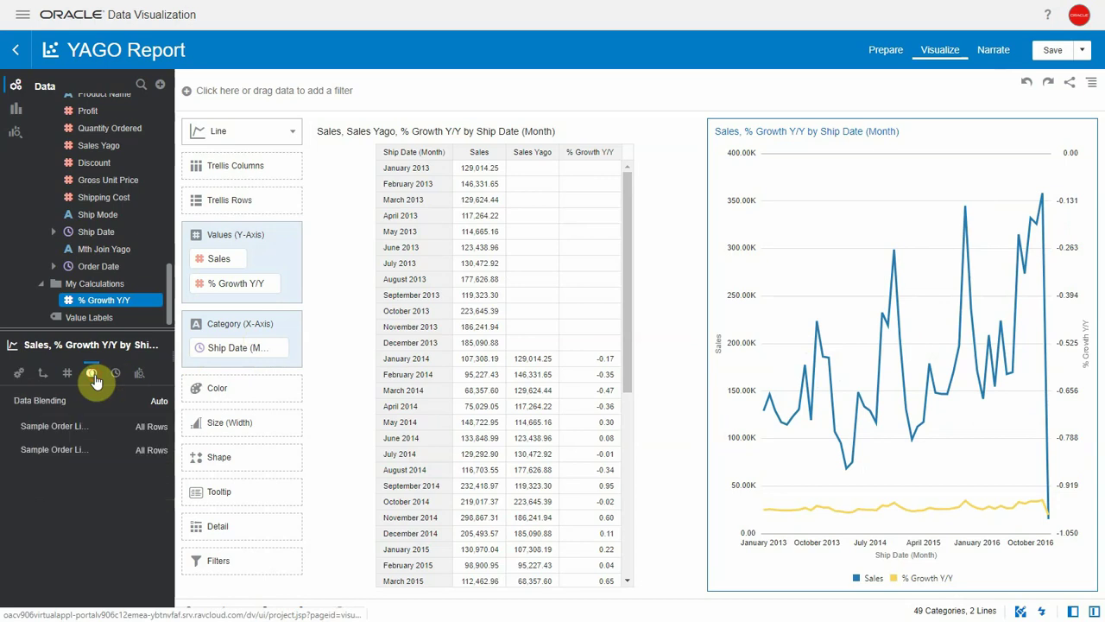
click(153, 426)
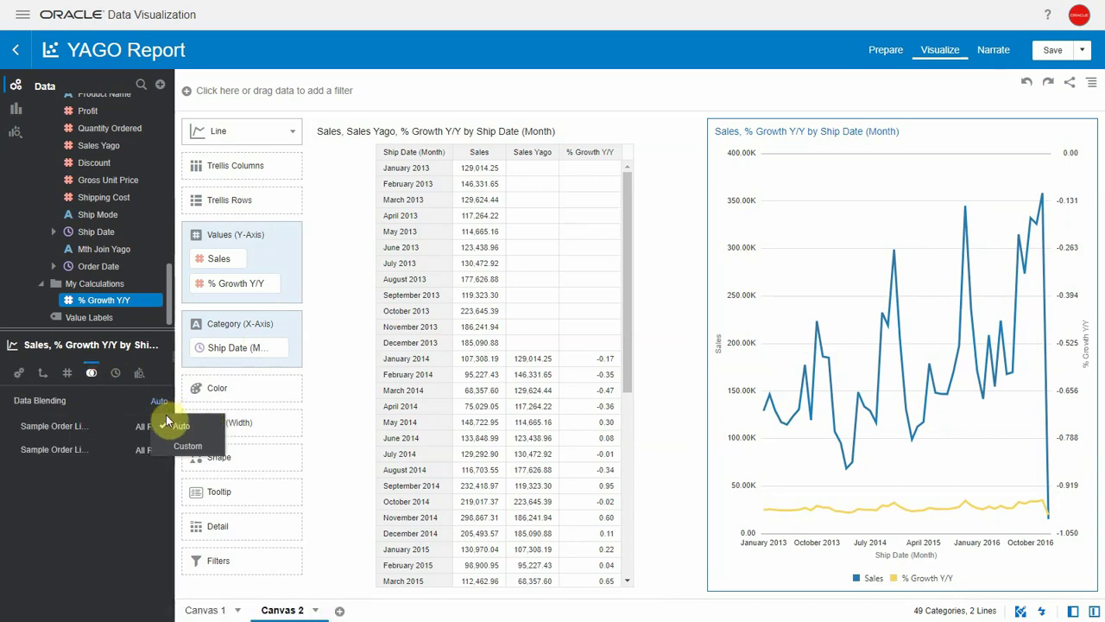
click(178, 445)
click(154, 450)
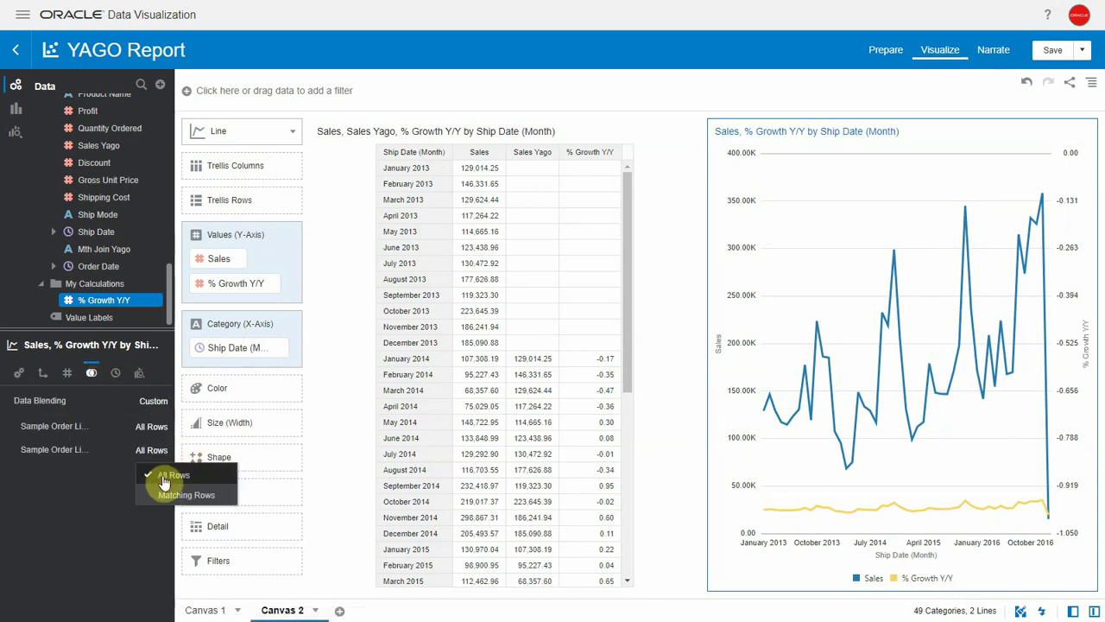
click(174, 497)
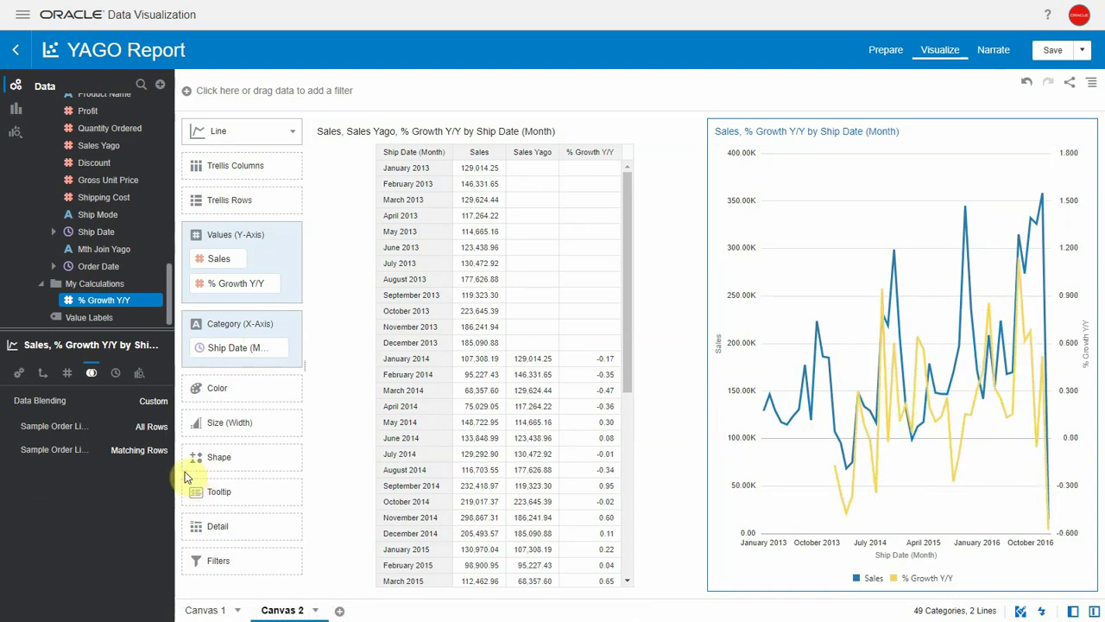
click(223, 293)
Draw % Growth Y/Y as bars so the chart becomes a Sales line and growth-bar combo
right_click(221, 288)
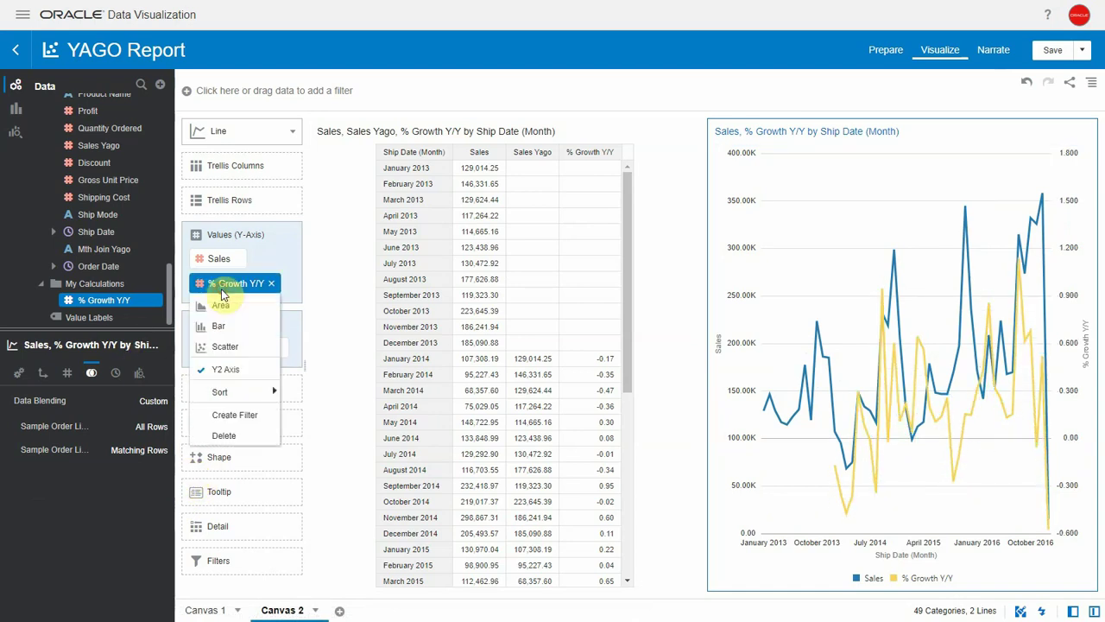
click(216, 330)
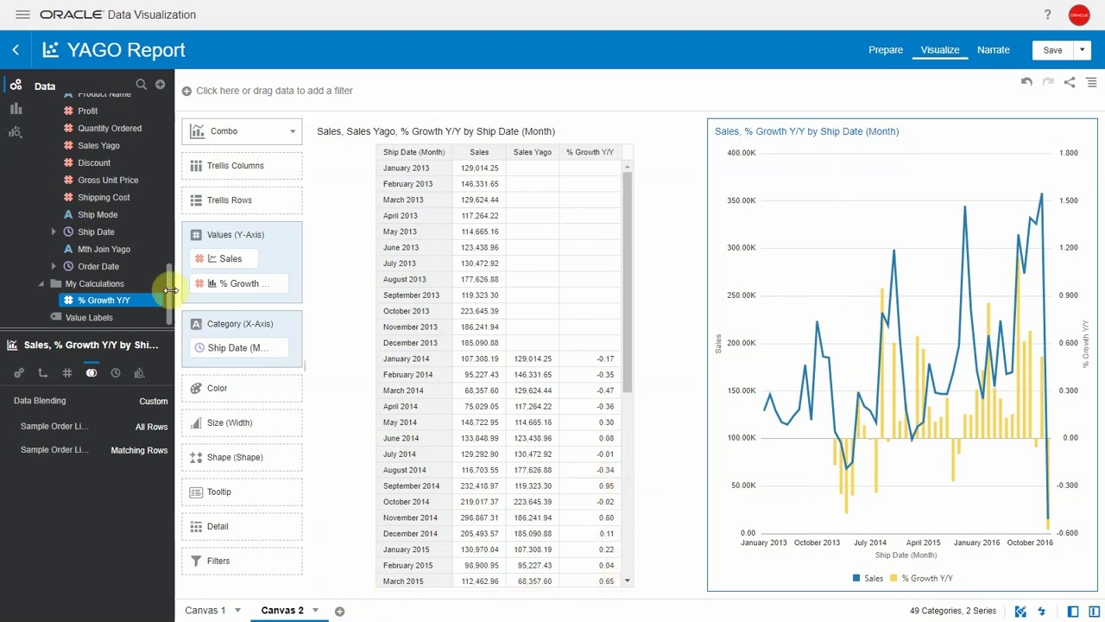
scroll(129, 179, up, 3)
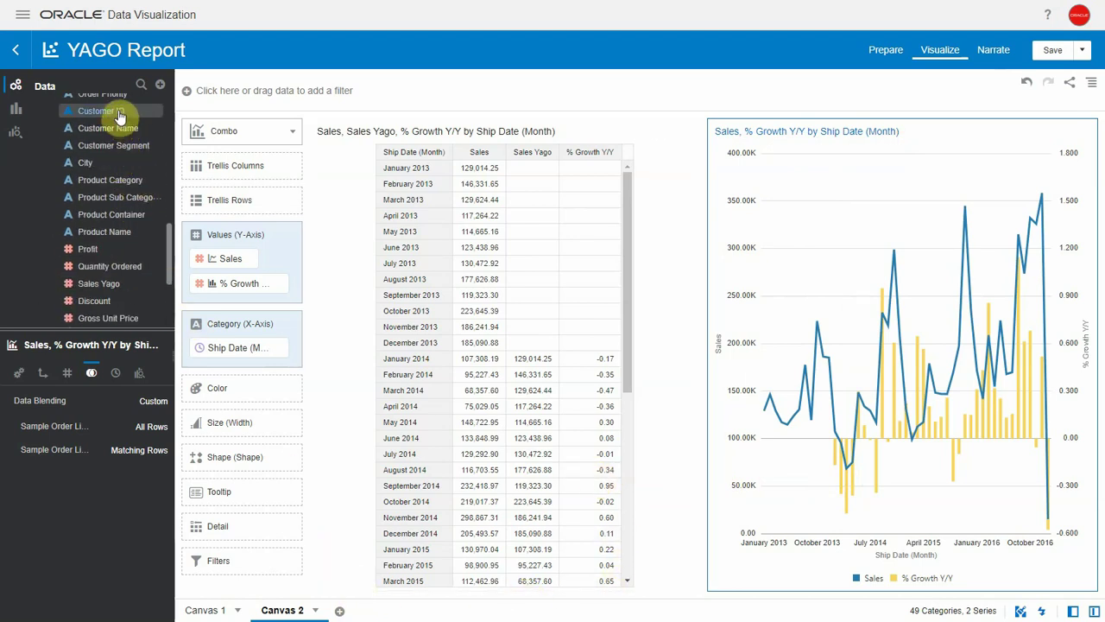
Add a Customer Segment canvas filter set to Consumer
drag(129, 145, 257, 100)
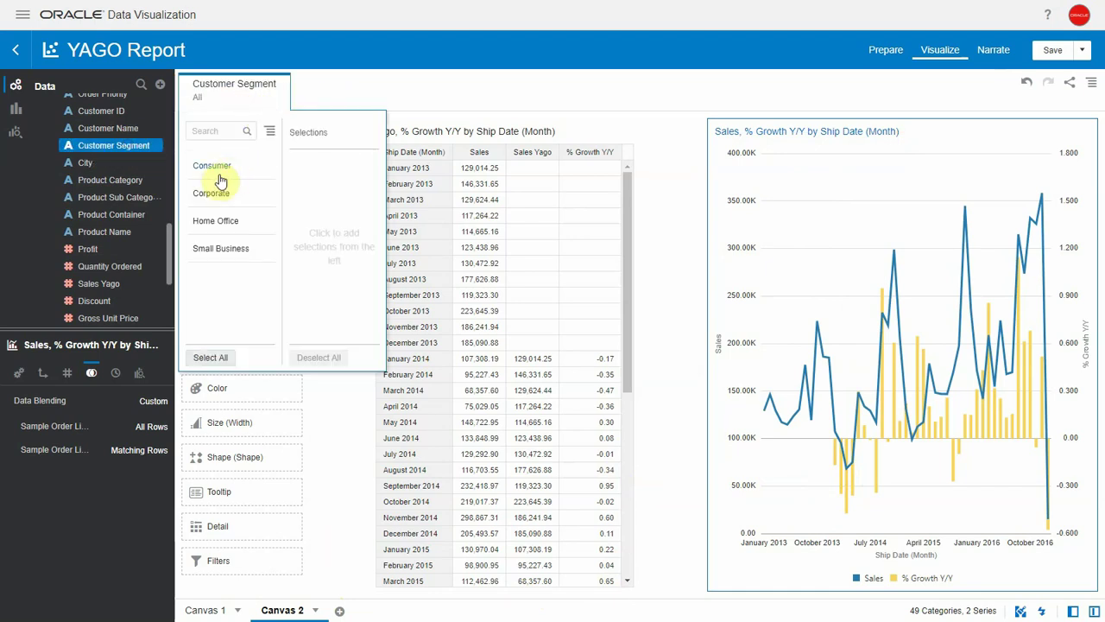
click(212, 166)
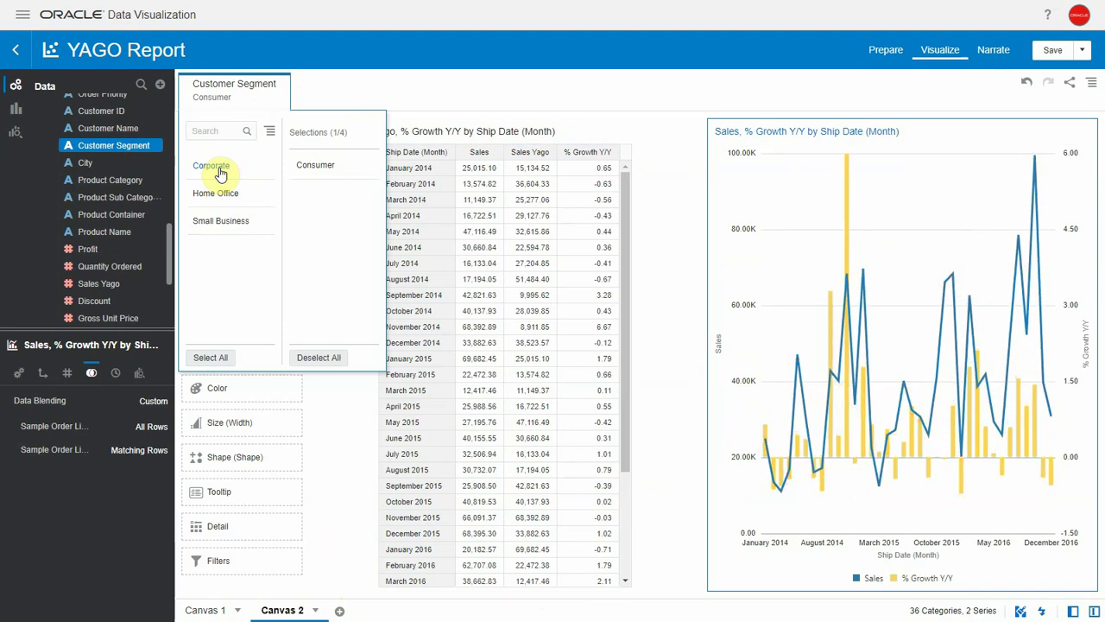
click(382, 92)
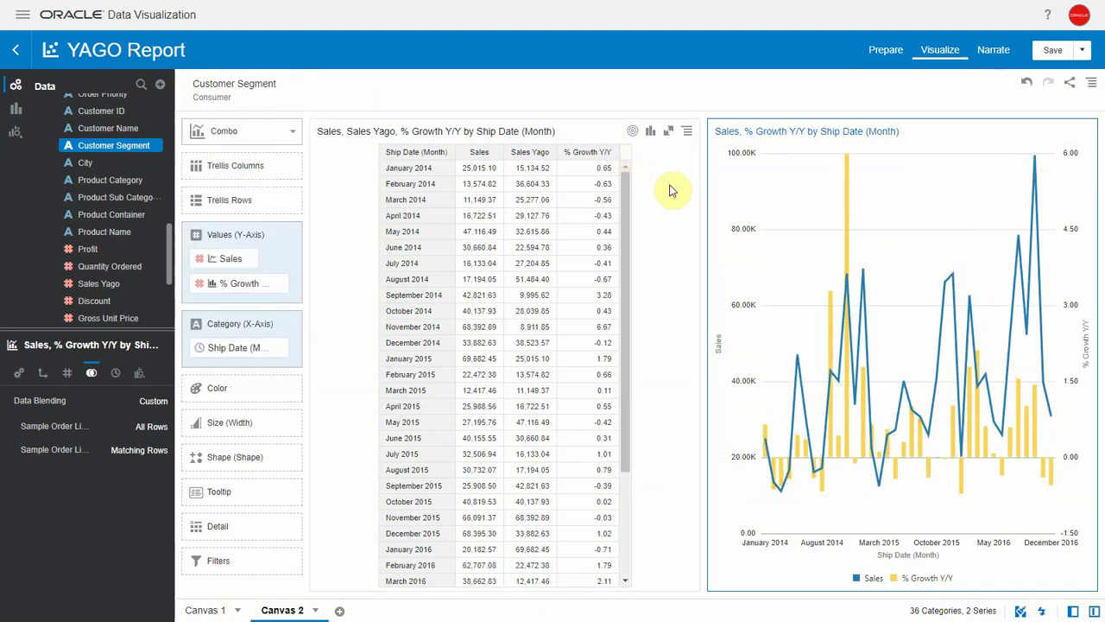
click(627, 216)
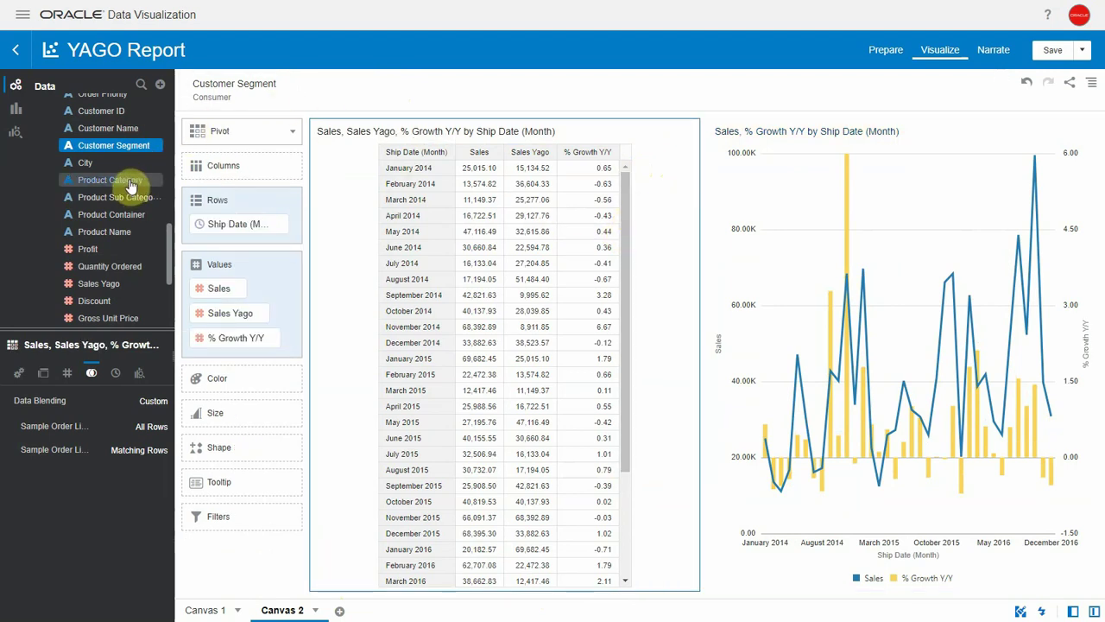
Swap the Customer Segment filter for a Product Category filter set to Furniture
drag(131, 186, 281, 95)
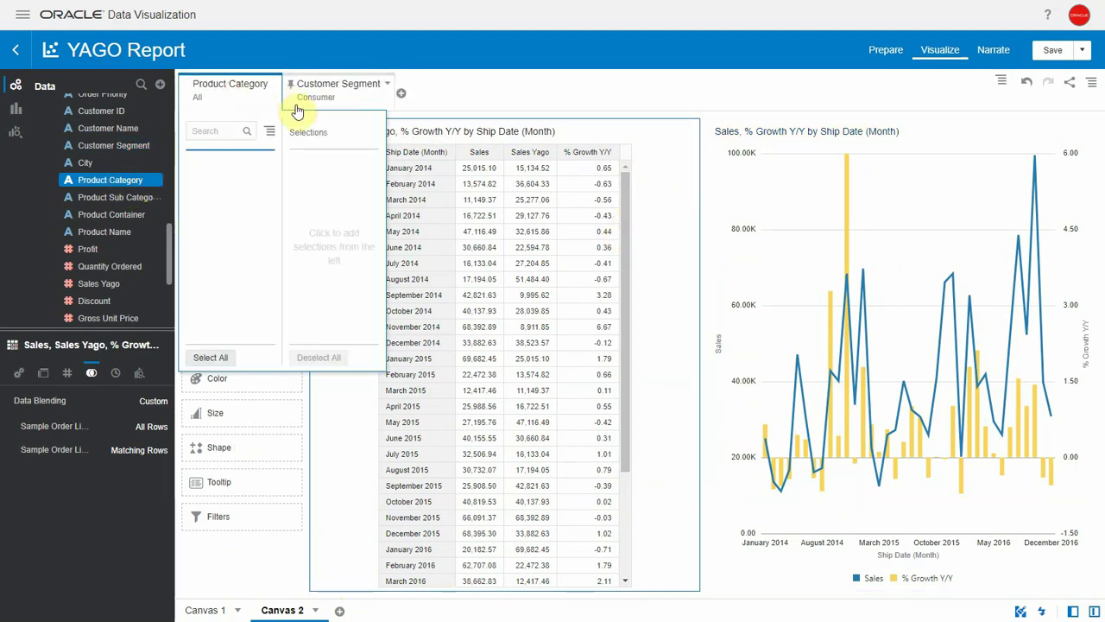
click(386, 84)
click(451, 160)
click(205, 96)
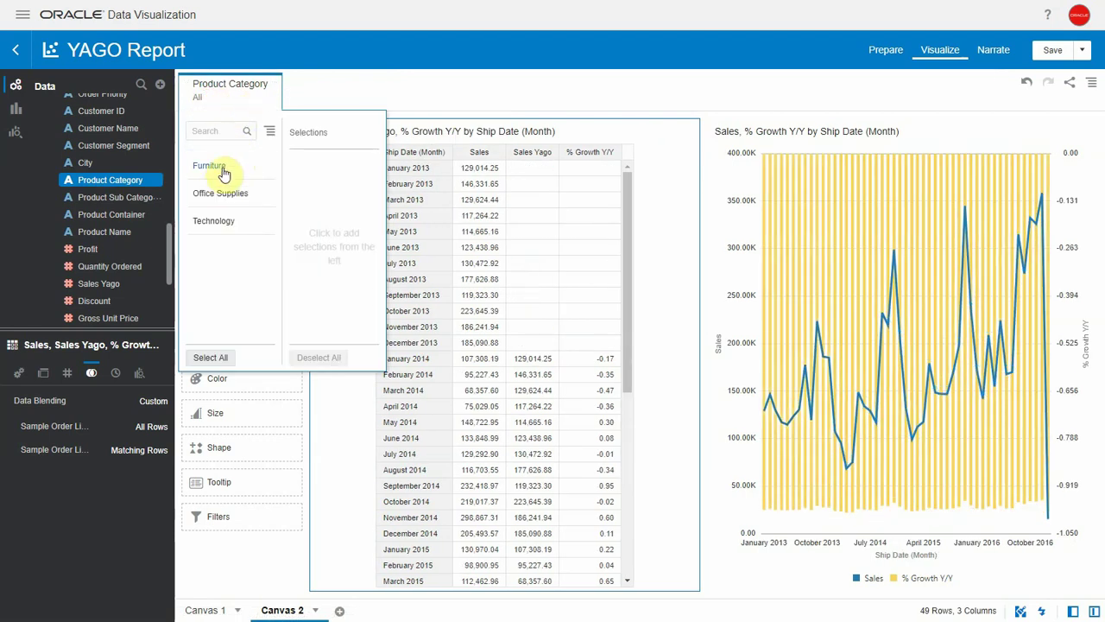
click(222, 169)
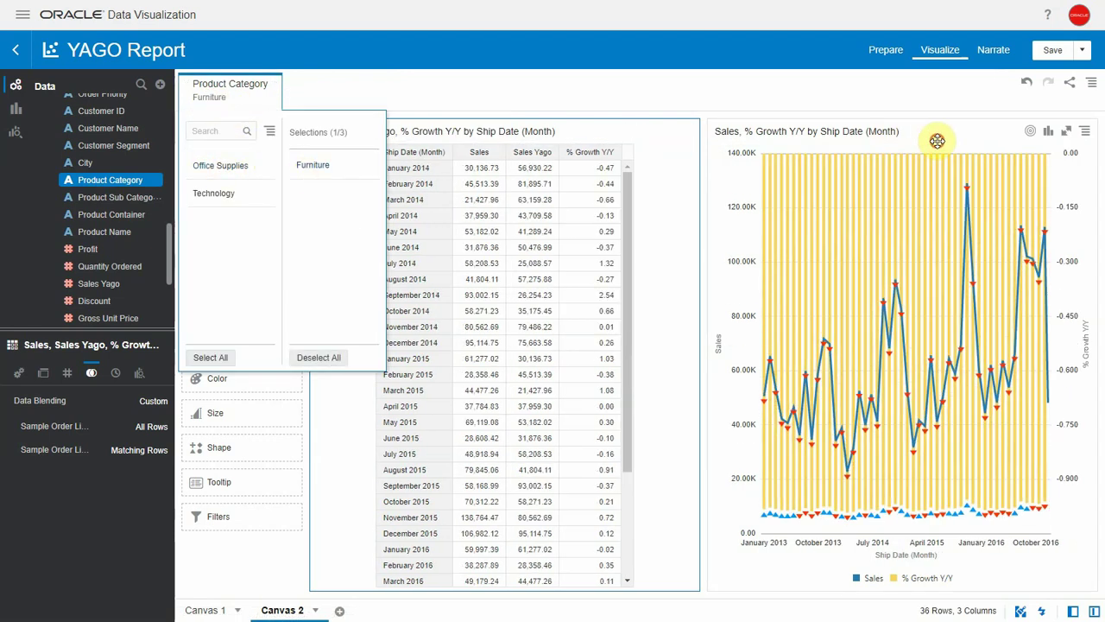
Restore the chart's Data Blending to Custom with Matching Rows
click(937, 141)
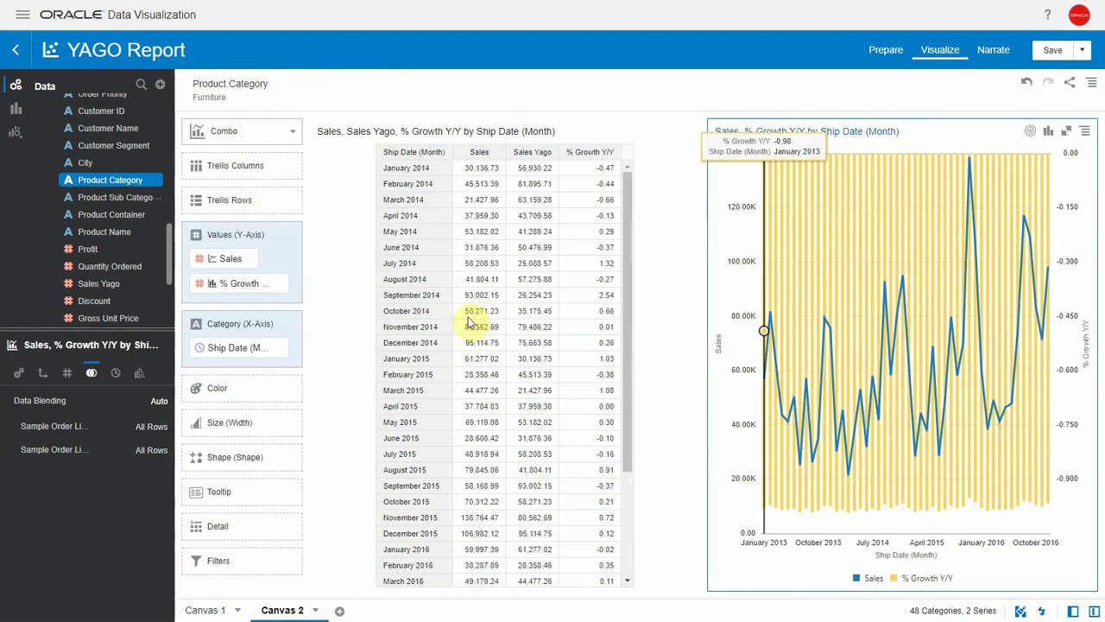
click(151, 449)
click(160, 456)
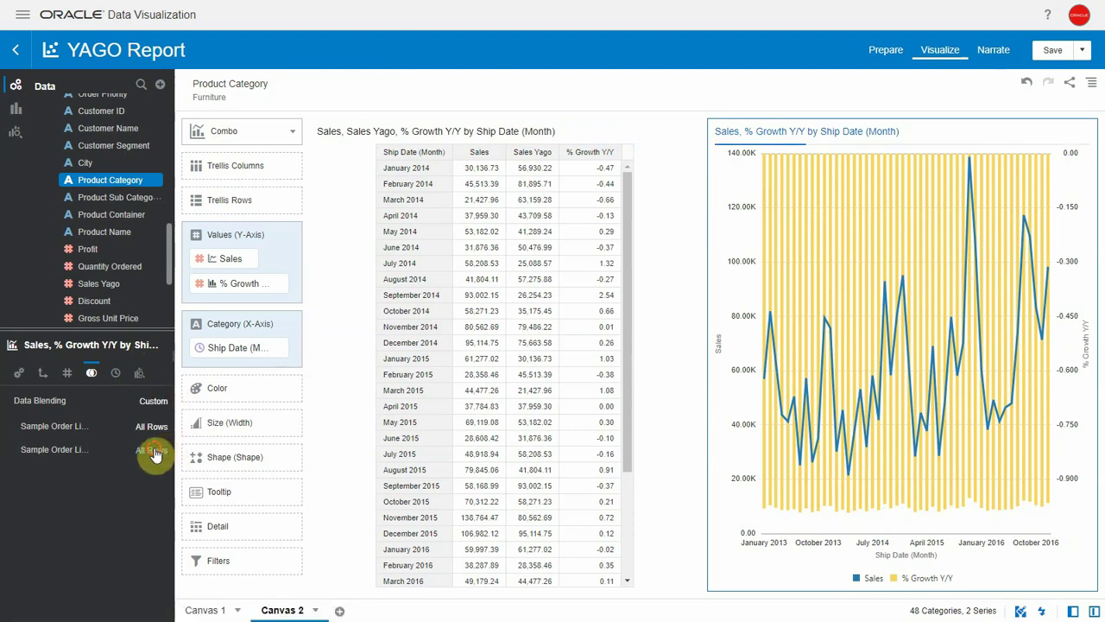
click(159, 492)
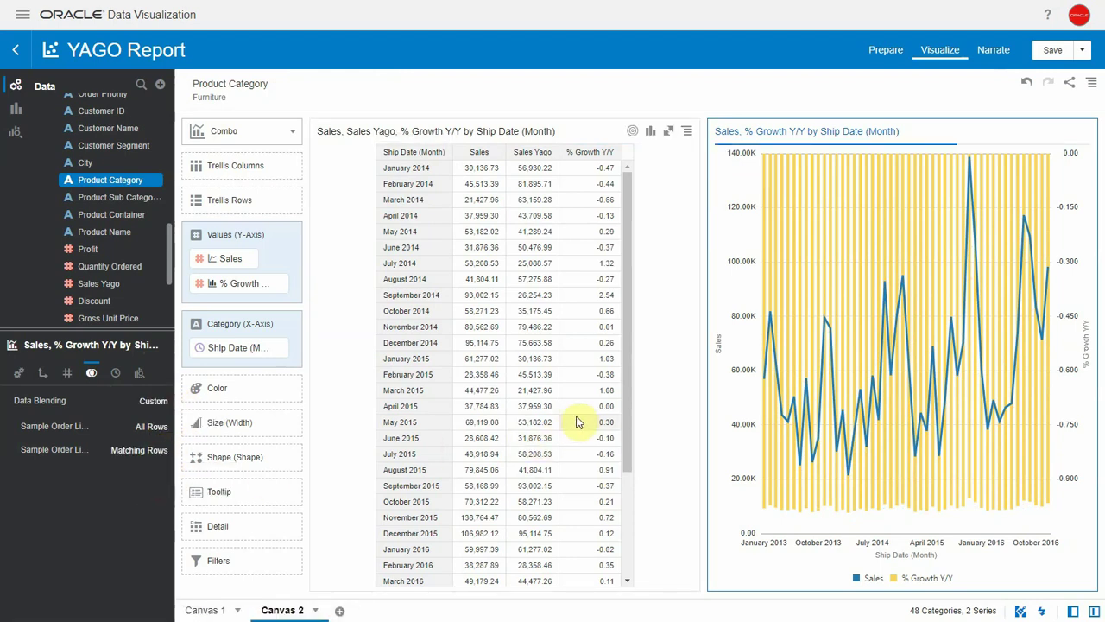
click(666, 276)
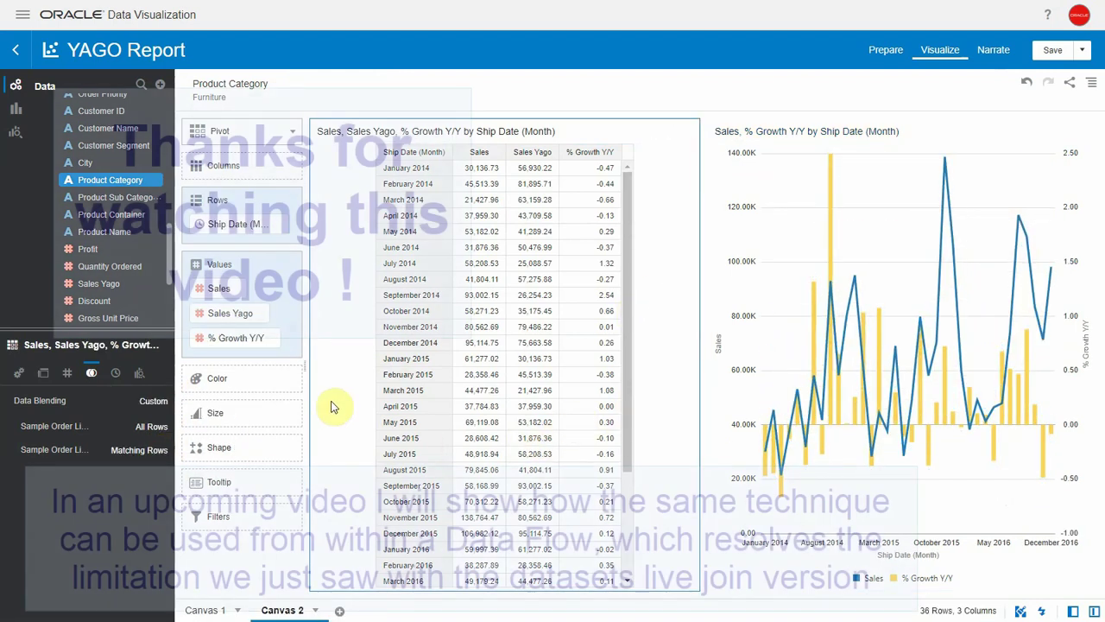